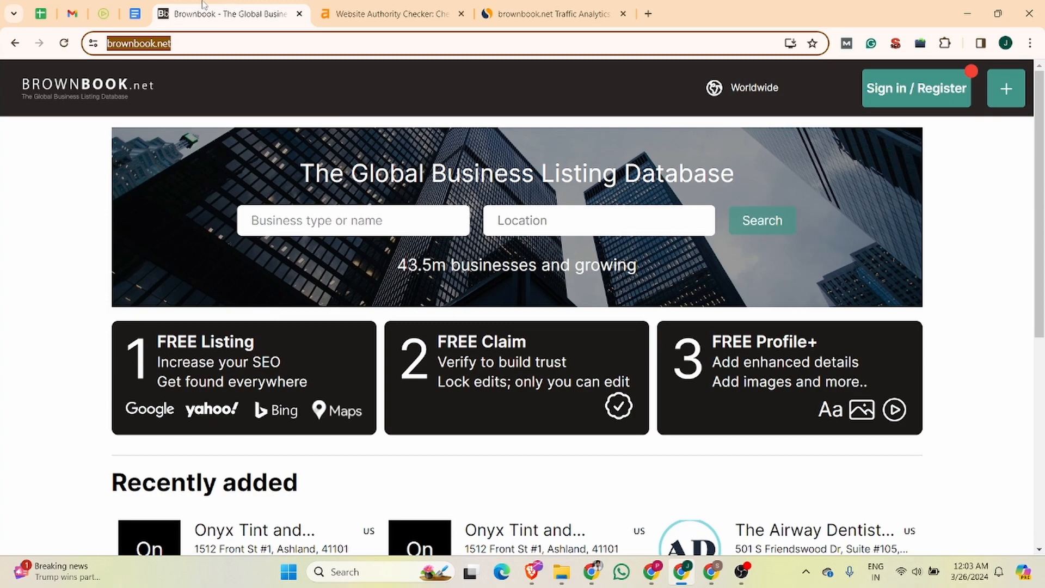
- Review brownbook.net's domain rating on Ahrefs and its traffic and audience geography on Similarweb
{"action": "left_click", "coordinate": [327, 5]}
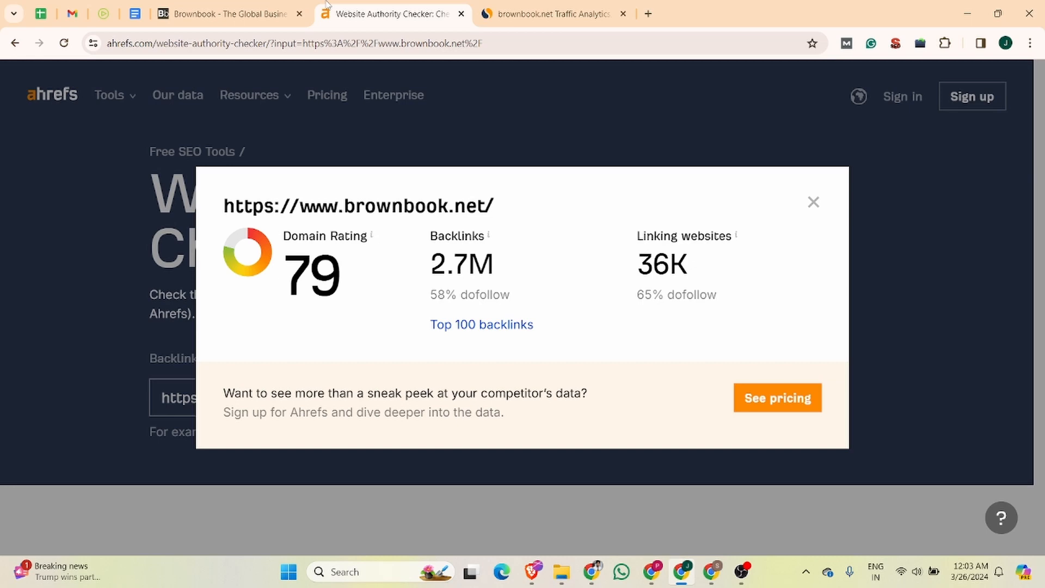
{"action": "left_click", "coordinate": [515, 4]}
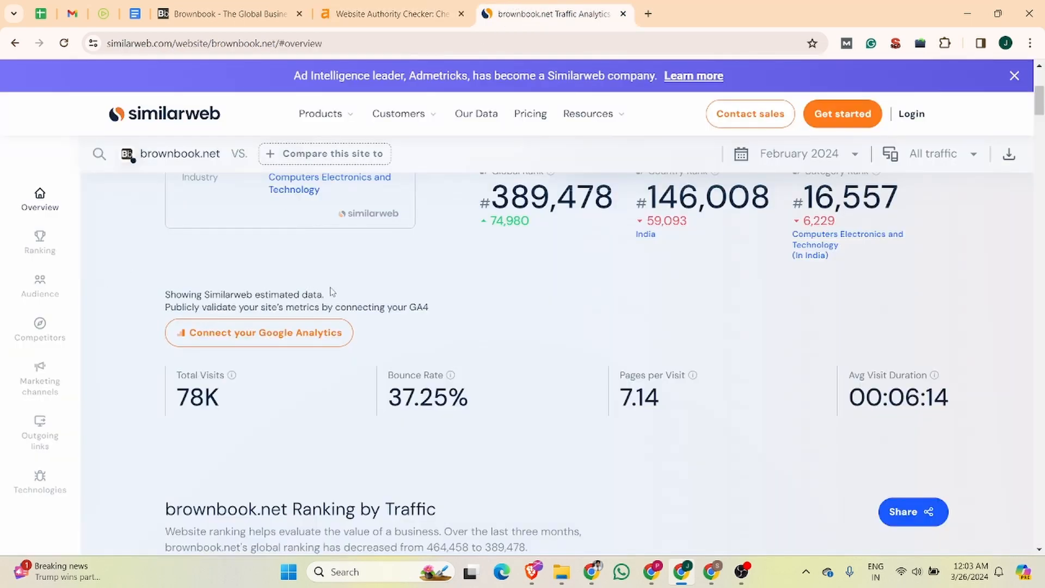
{"action": "scroll", "coordinate": [340, 288], "scroll_direction": "down", "scroll_amount": 20}
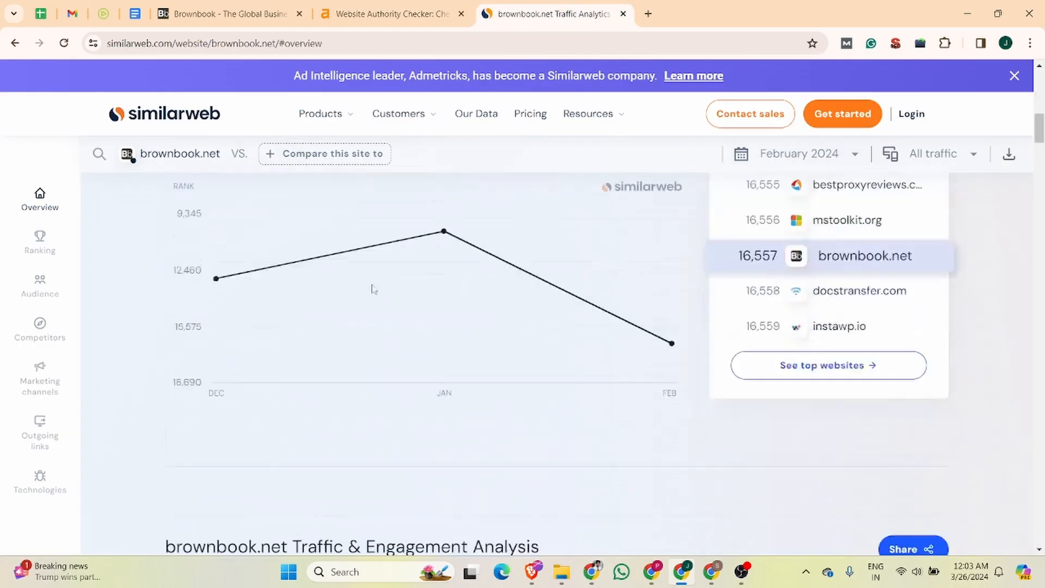
{"action": "scroll", "coordinate": [439, 267], "scroll_direction": "down", "scroll_amount": 4}
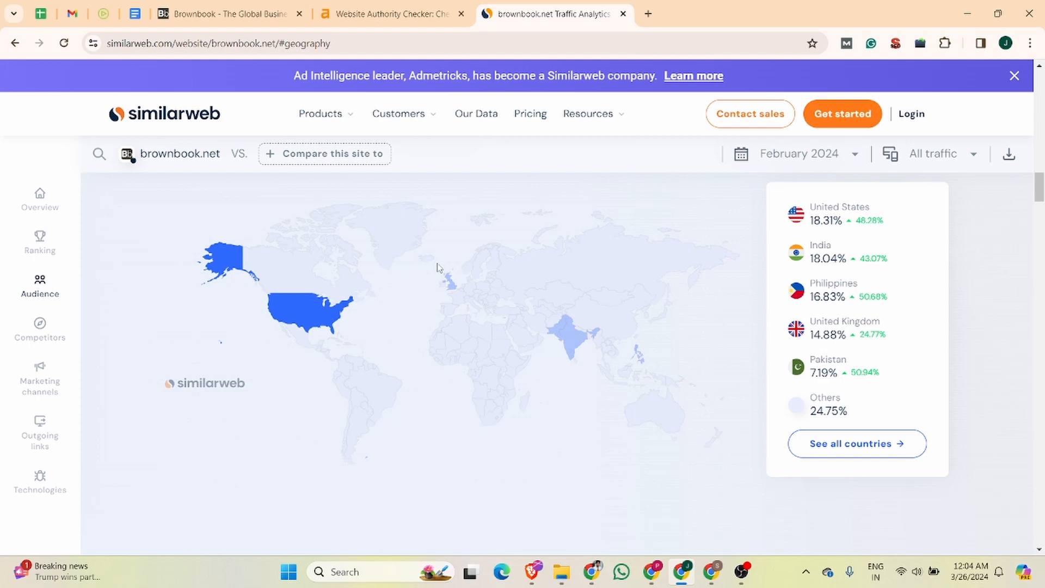
- Return to the Brownbook site and open its account registration form
{"action": "left_click", "coordinate": [242, 14]}
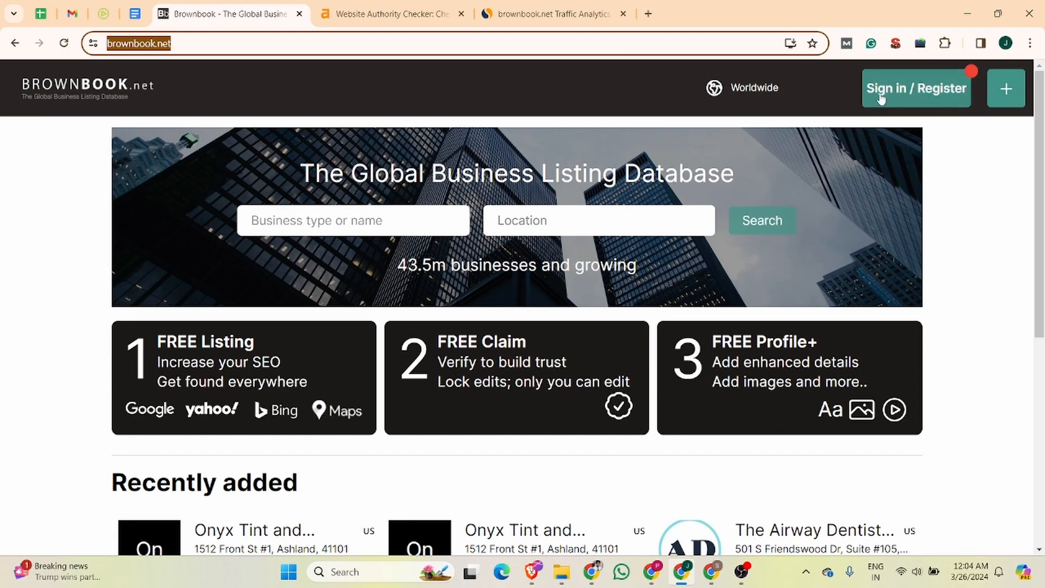
{"action": "left_click", "coordinate": [937, 94]}
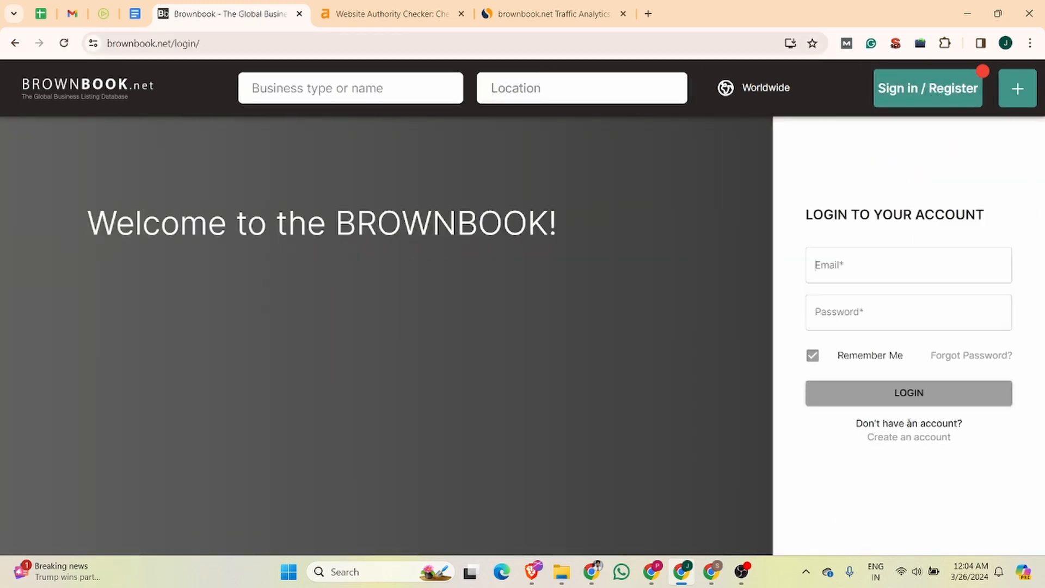
{"action": "left_click", "coordinate": [884, 444]}
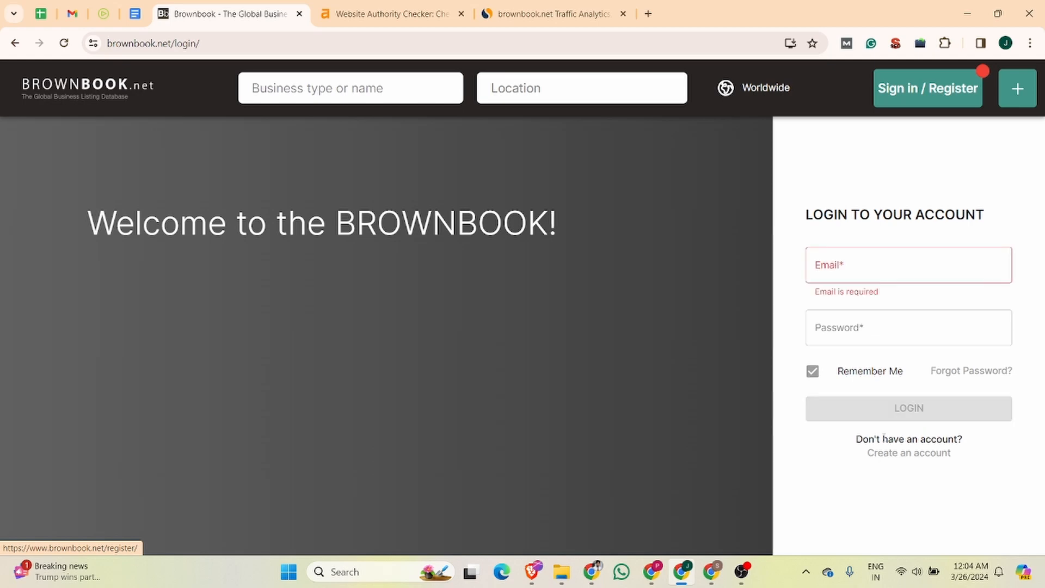
{"action": "left_click", "coordinate": [891, 456]}
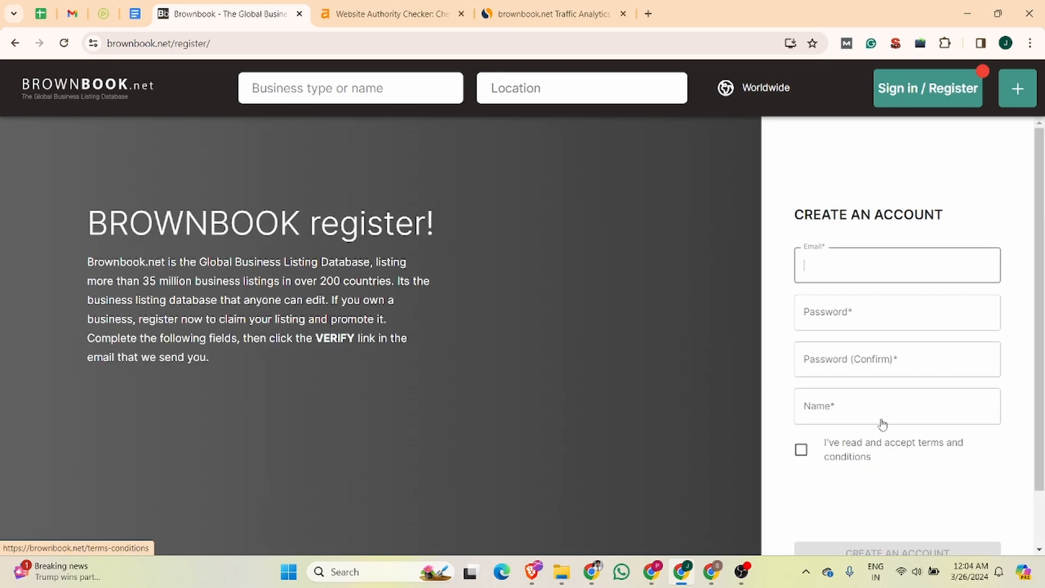
- Fill in the registration form with the account email, password, password confirmation and name Jobma, and accept the terms and conditions
{"action": "left_click", "coordinate": [827, 263]}
{"action": "left_click", "coordinate": [920, 303]}
{"action": "left_click", "coordinate": [855, 308]}
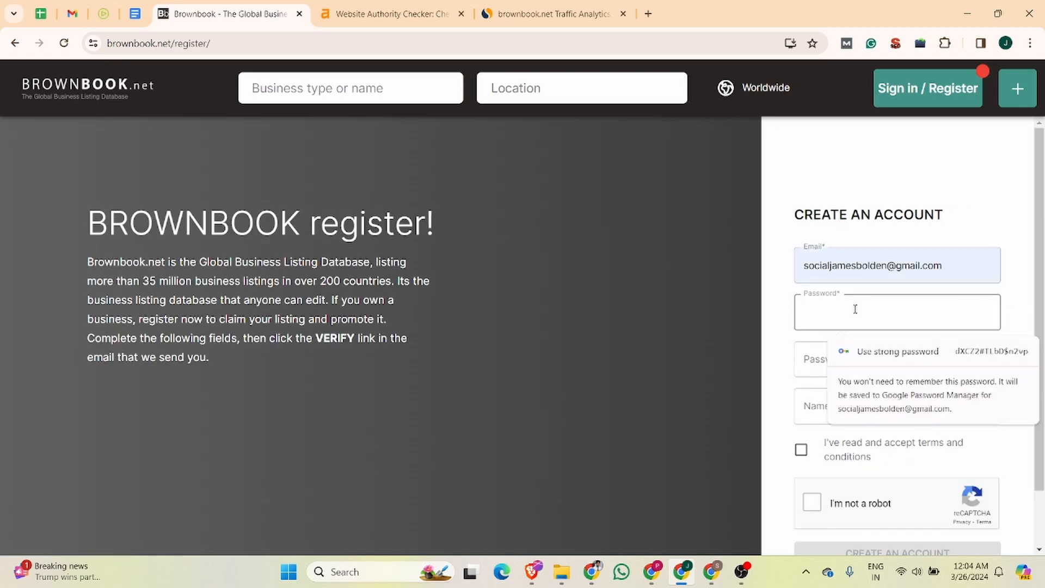
{"action": "type", "text": "S••••••"}
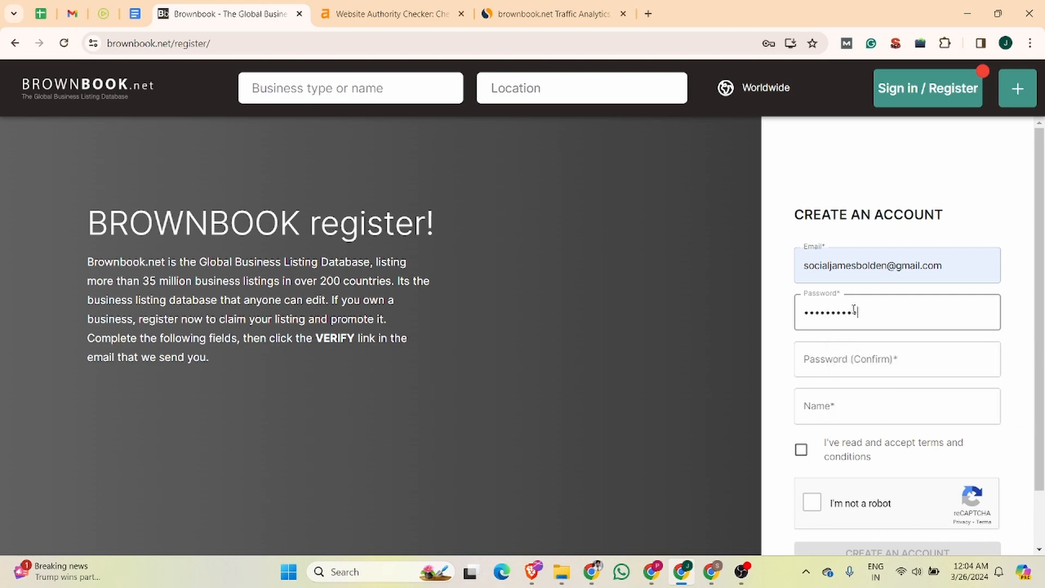
{"action": "left_click", "coordinate": [864, 369]}
{"action": "type", "text": "••"}
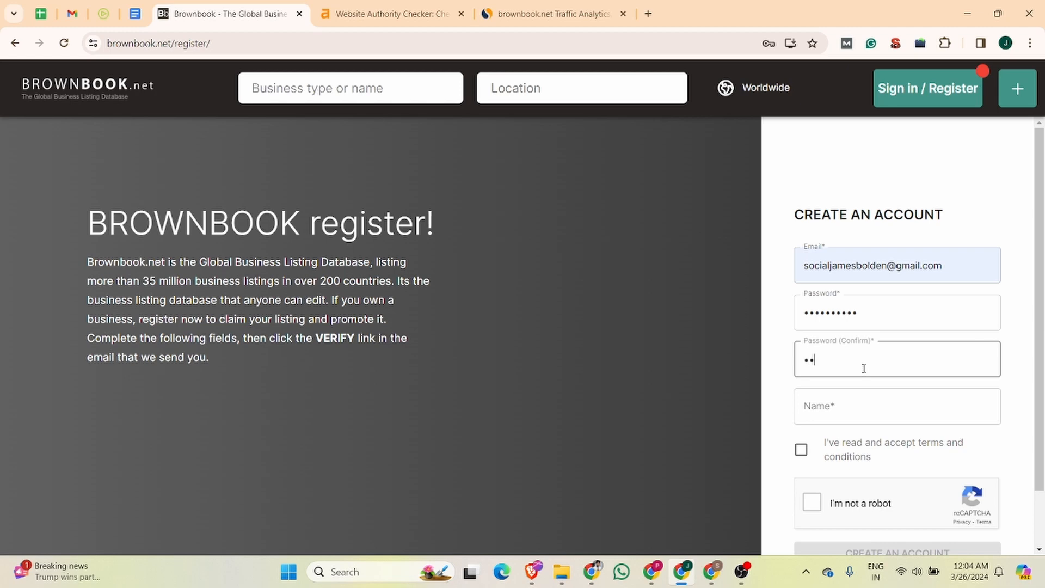
{"action": "type", "text": "•••••••"}
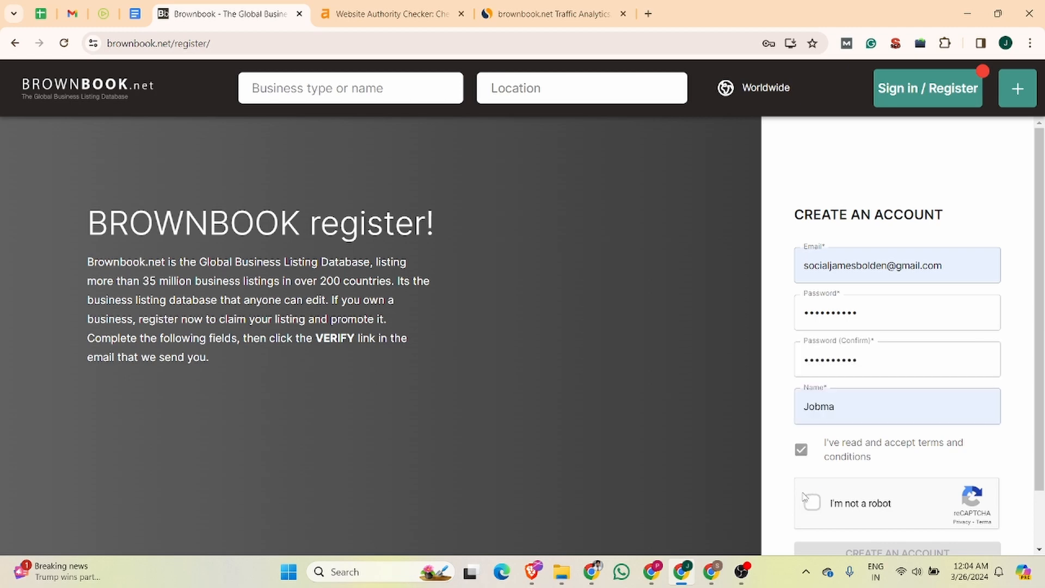
- Complete the reCAPTCHA check, create the account and save its login in the browser's password manager
{"action": "left_click", "coordinate": [812, 502]}
{"action": "scroll", "coordinate": [828, 430], "scroll_direction": "down", "scroll_amount": 1}
{"action": "left_click", "coordinate": [903, 493]}
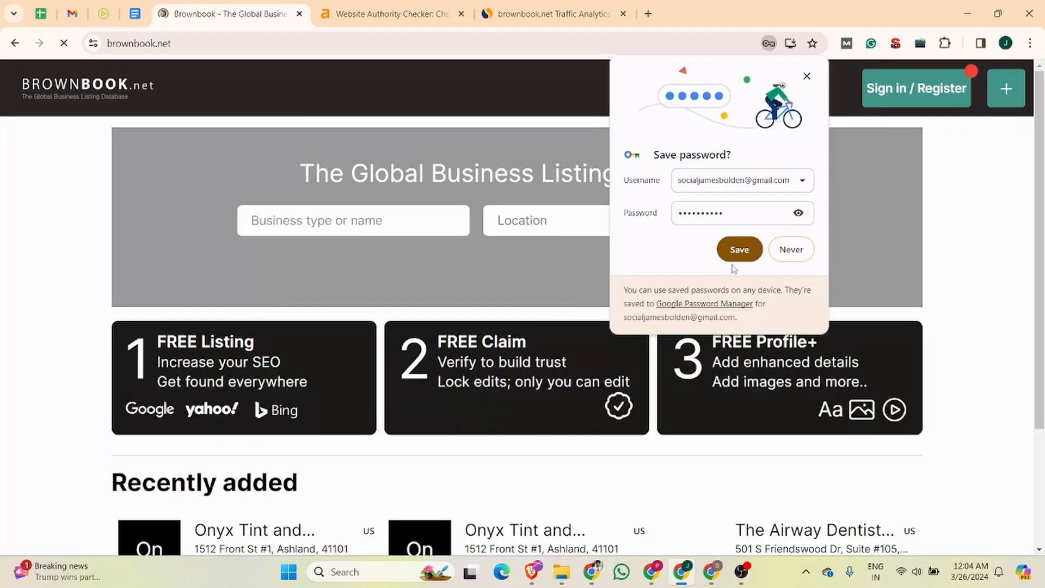
{"action": "left_click", "coordinate": [737, 251]}
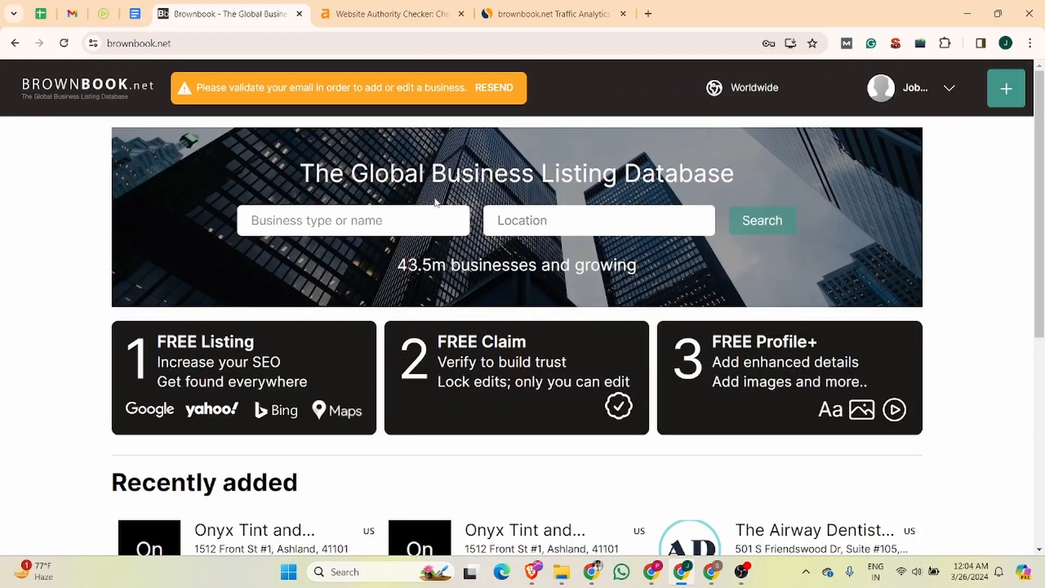
- Switch to Gmail, refresh the inbox and open the Brownbook registration confirmation email
{"action": "left_click", "coordinate": [73, 13]}
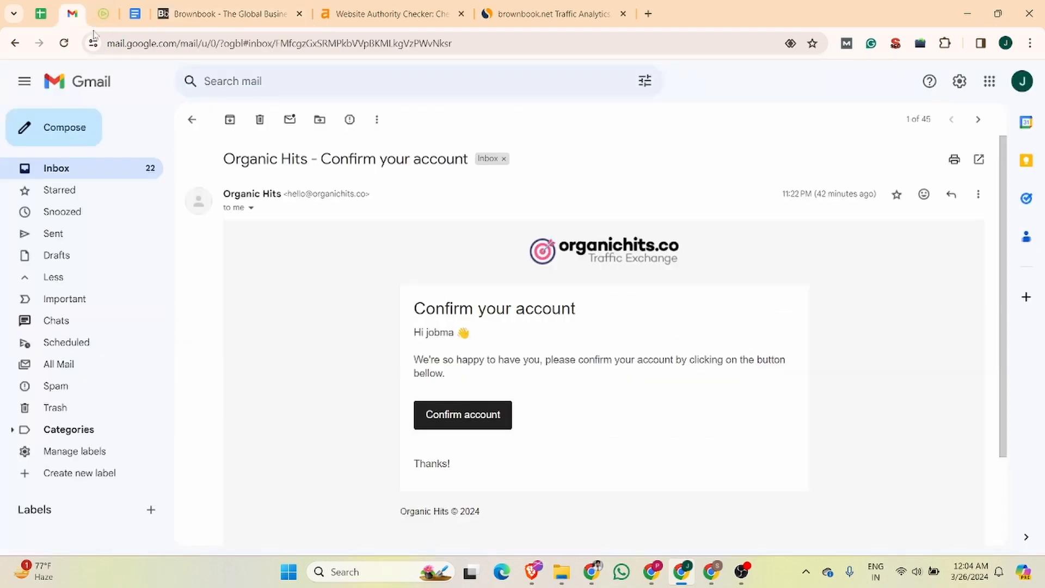
{"action": "left_click", "coordinate": [196, 124]}
{"action": "left_click", "coordinate": [231, 118]}
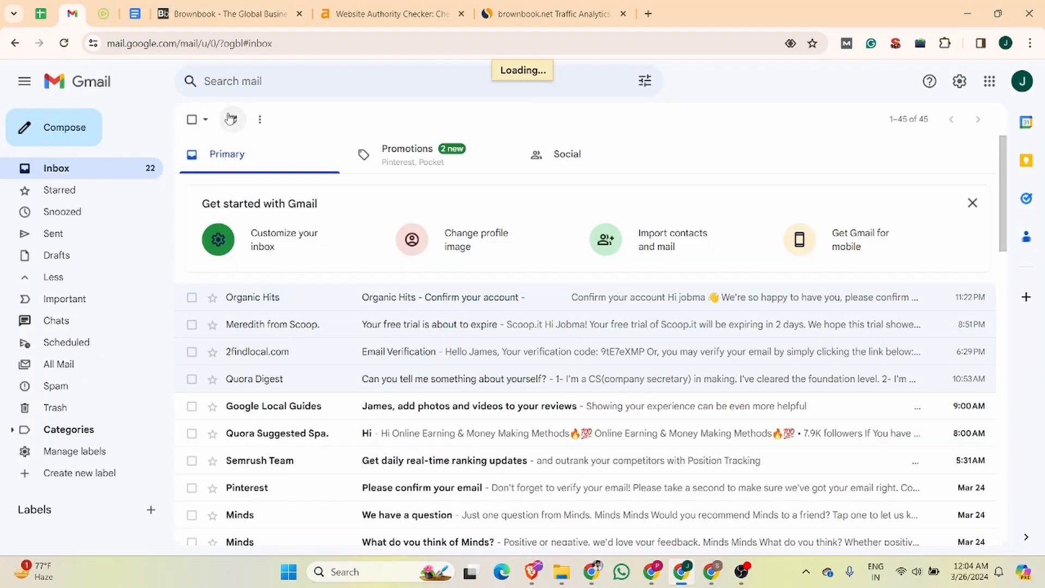
{"action": "left_click", "coordinate": [444, 297]}
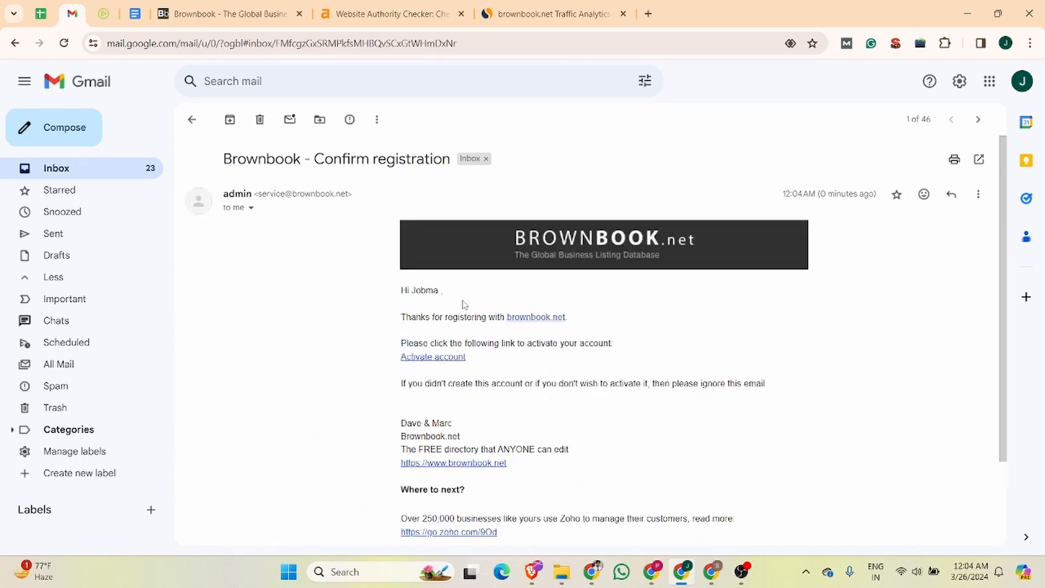
- Activate the Brownbook account through the email's activation link and go back to the Brownbook home page
{"action": "scroll", "coordinate": [544, 293], "scroll_direction": "down", "scroll_amount": 1}
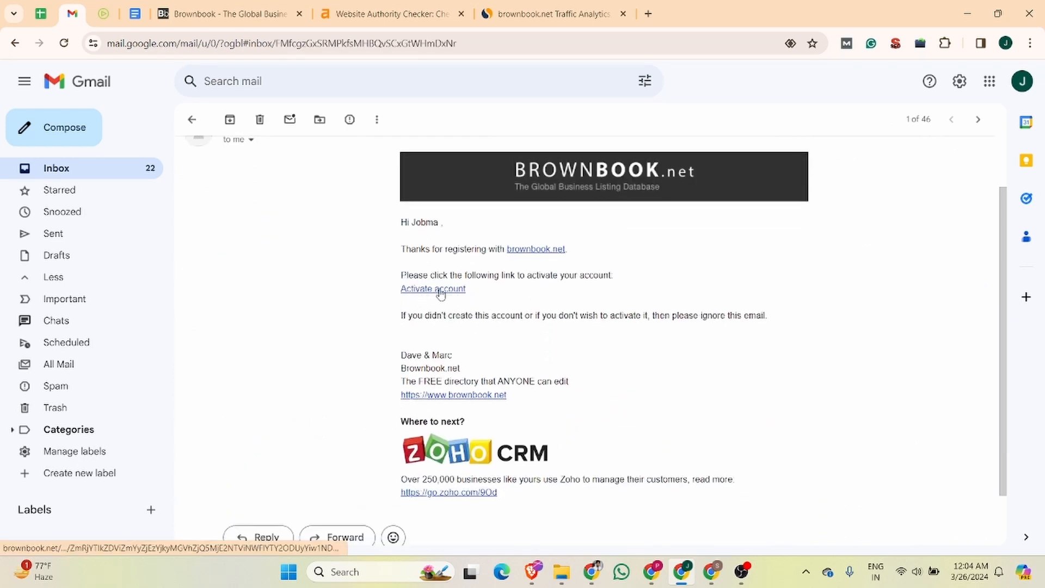
{"action": "left_click", "coordinate": [440, 290]}
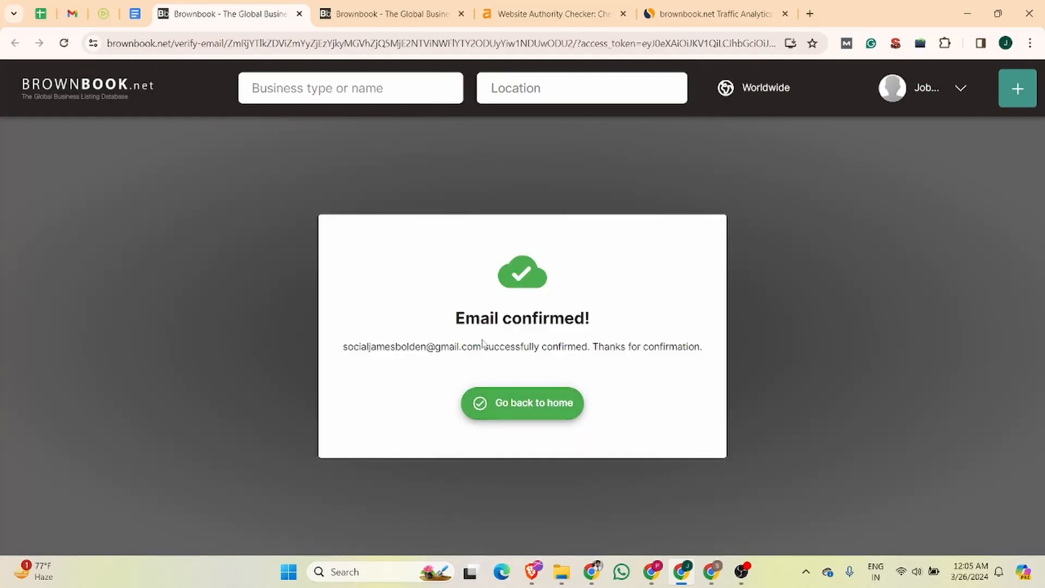
{"action": "left_click", "coordinate": [525, 409]}
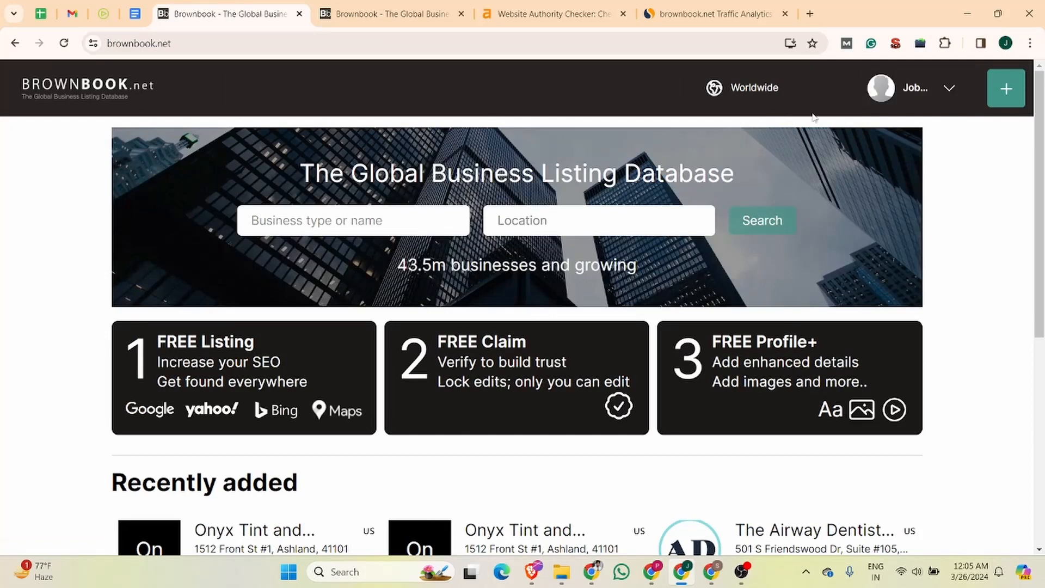
- Start adding a new business listing and set the business name to Jobma
{"action": "left_click", "coordinate": [942, 93]}
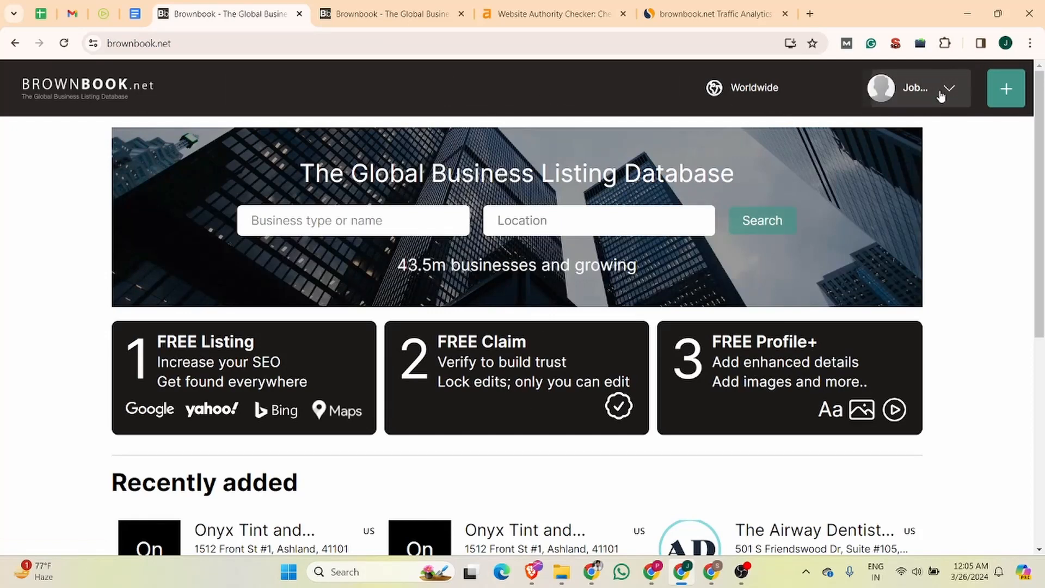
{"action": "left_click", "coordinate": [1006, 89]}
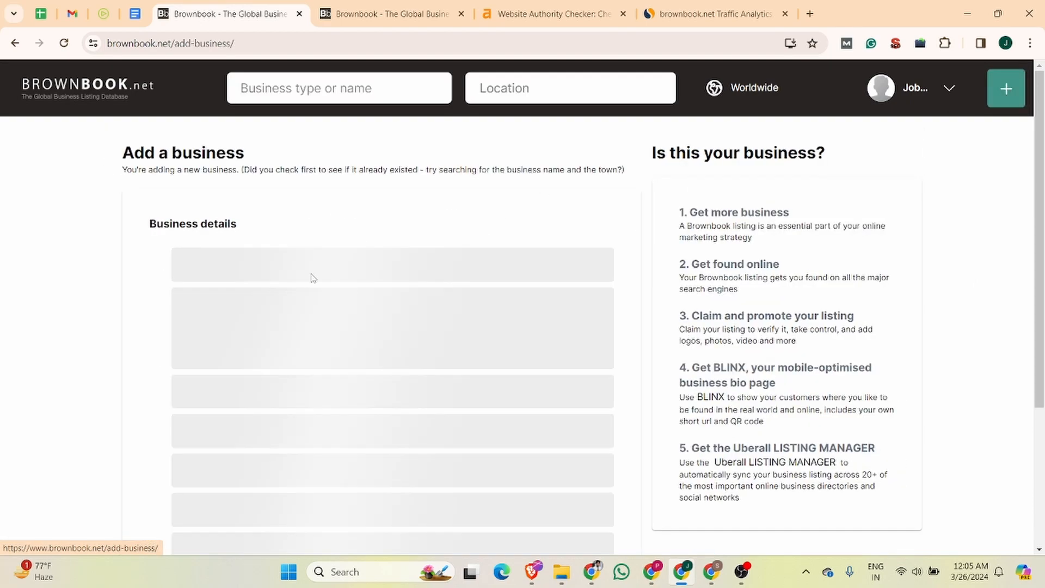
{"action": "left_click", "coordinate": [235, 278]}
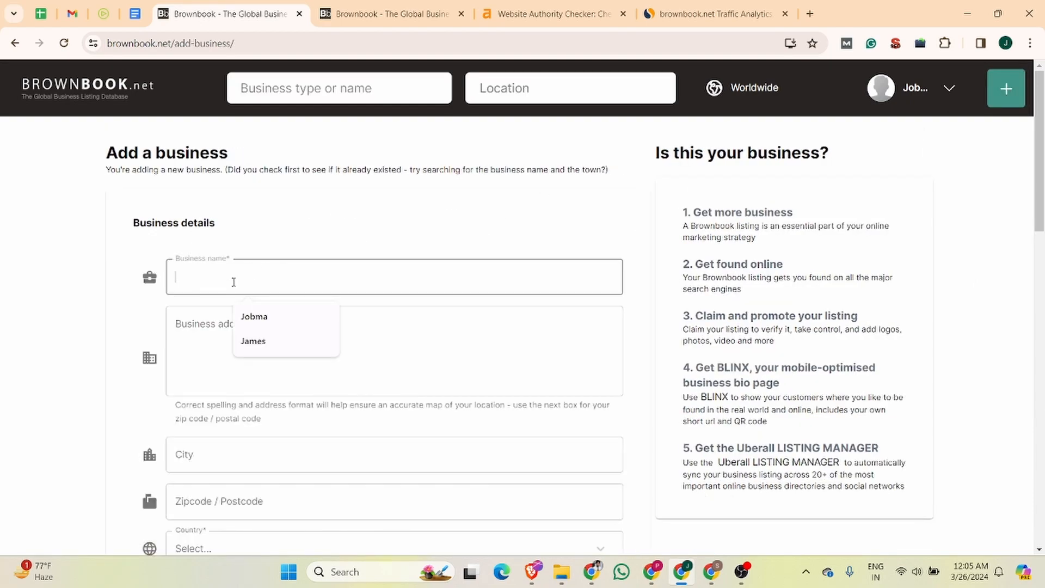
{"action": "left_click", "coordinate": [259, 321]}
- Copy the street address line from the Business Listing document into the listing's business address
{"action": "left_click", "coordinate": [223, 329]}
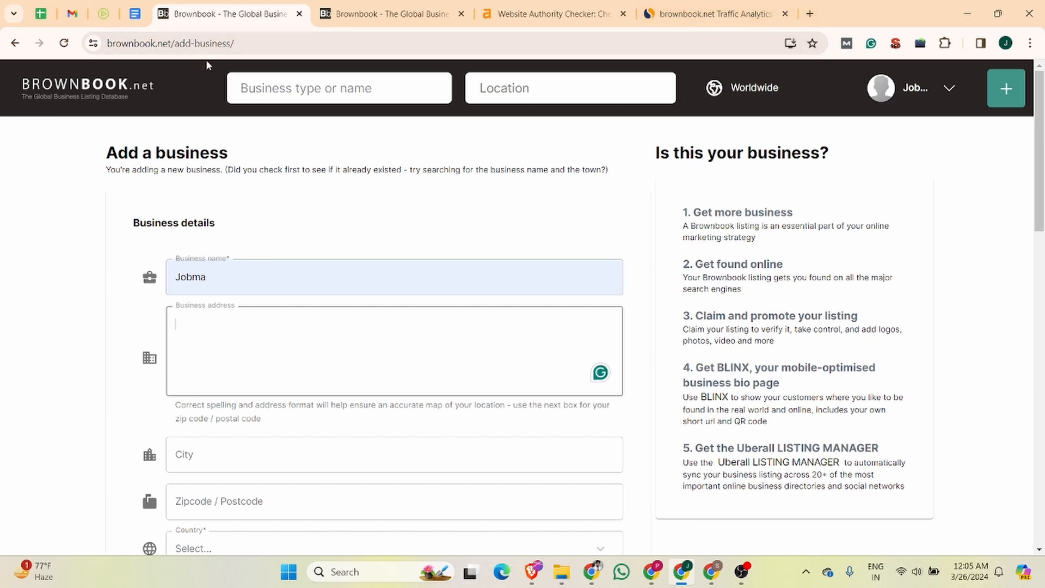
{"action": "left_click", "coordinate": [135, 14]}
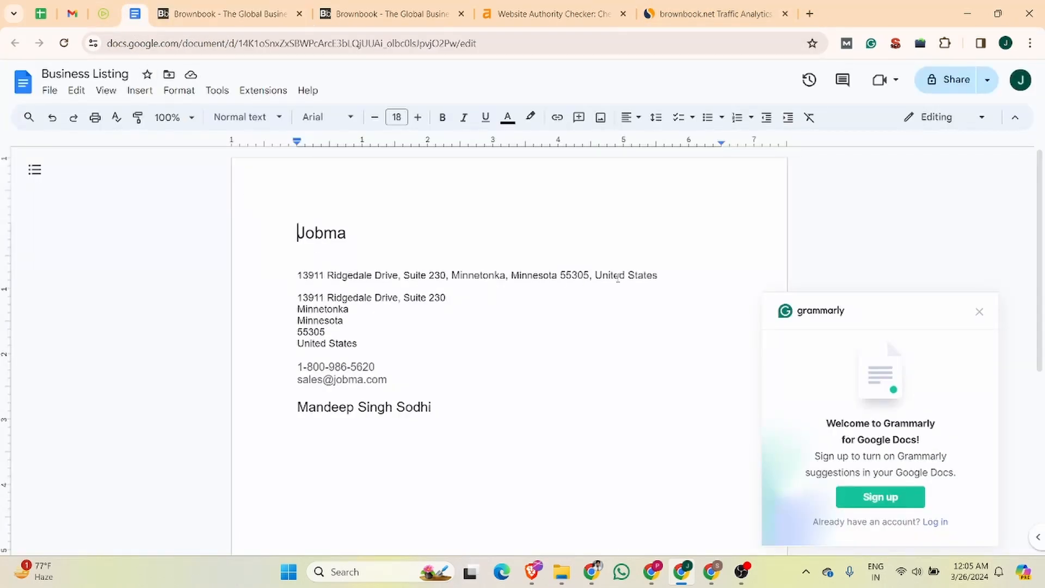
{"action": "triple_click", "coordinate": [412, 303]}
{"action": "key", "text": "ctrl+c"}
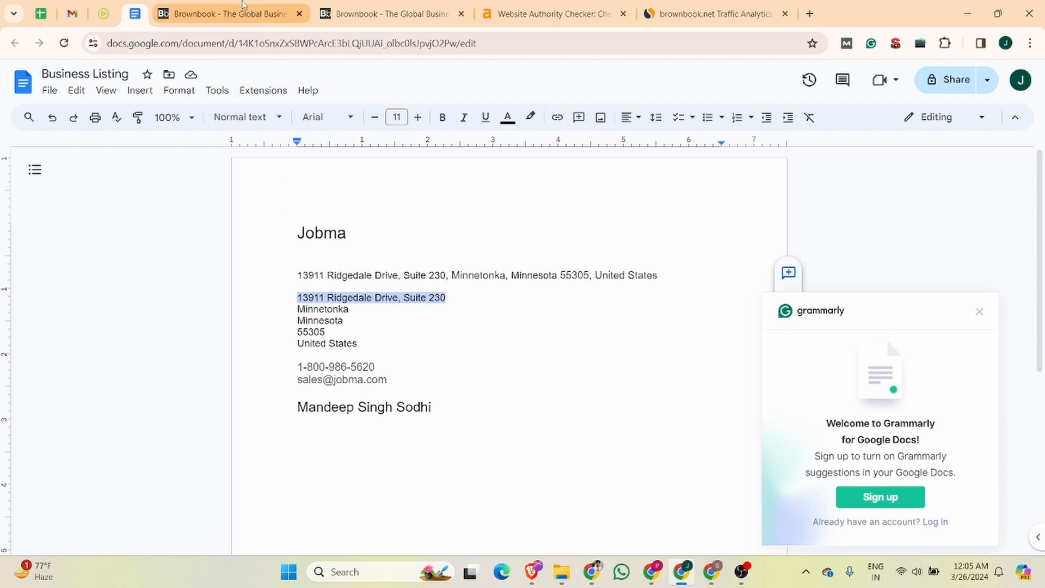
{"action": "left_click", "coordinate": [234, 14]}
{"action": "key", "text": "ctrl+v"}
- Copy the city from the Business Listing document into the listing's city field
{"action": "left_click", "coordinate": [189, 381]}
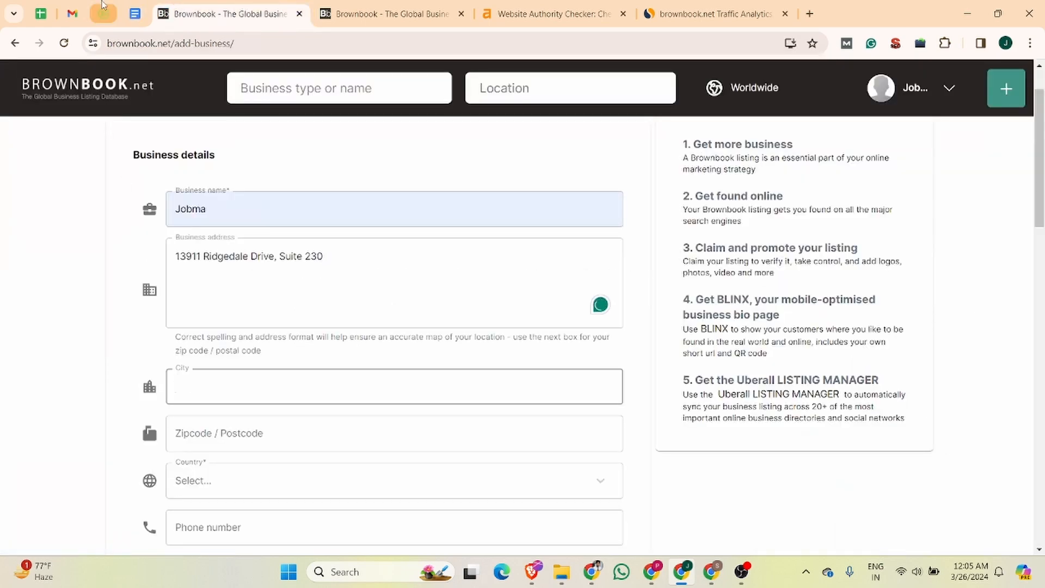
{"action": "left_click", "coordinate": [134, 12]}
{"action": "double_click", "coordinate": [337, 309]}
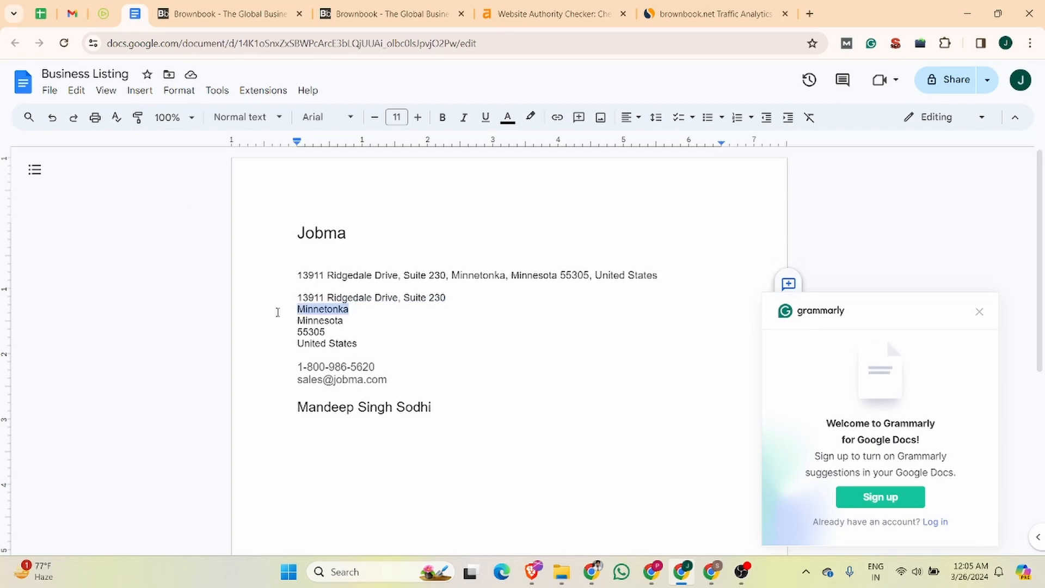
{"action": "key", "text": "ctrl+c"}
{"action": "left_click", "coordinate": [234, 14]}
{"action": "key", "text": "ctrl+v"}
- Fill in the listing's postcode with the saved suggestion and set the country to United States of America
{"action": "left_click", "coordinate": [211, 430]}
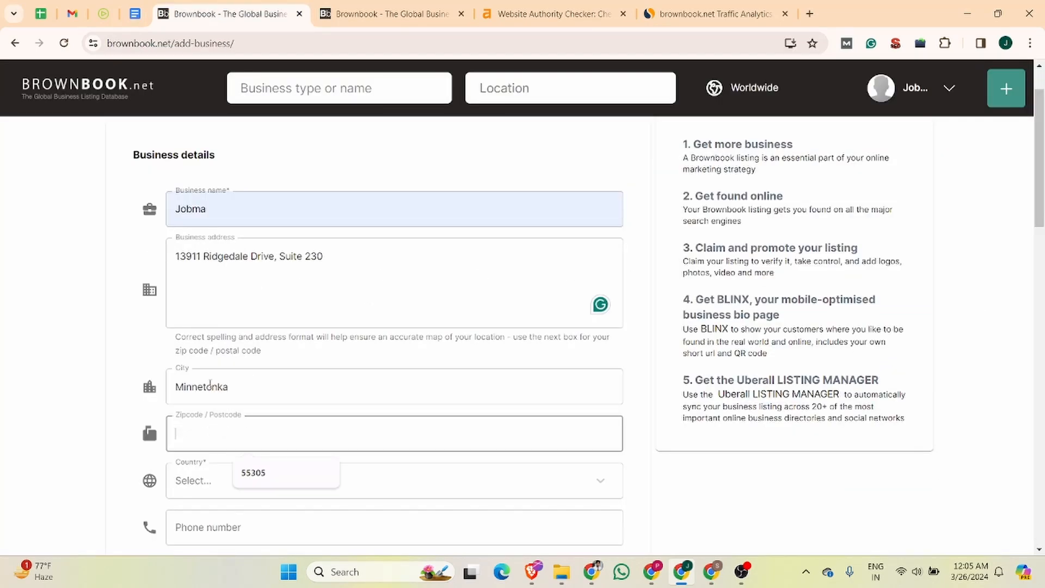
{"action": "left_click", "coordinate": [257, 481]}
{"action": "scroll", "coordinate": [207, 321], "scroll_direction": "down", "scroll_amount": 3}
{"action": "left_click", "coordinate": [203, 282]}
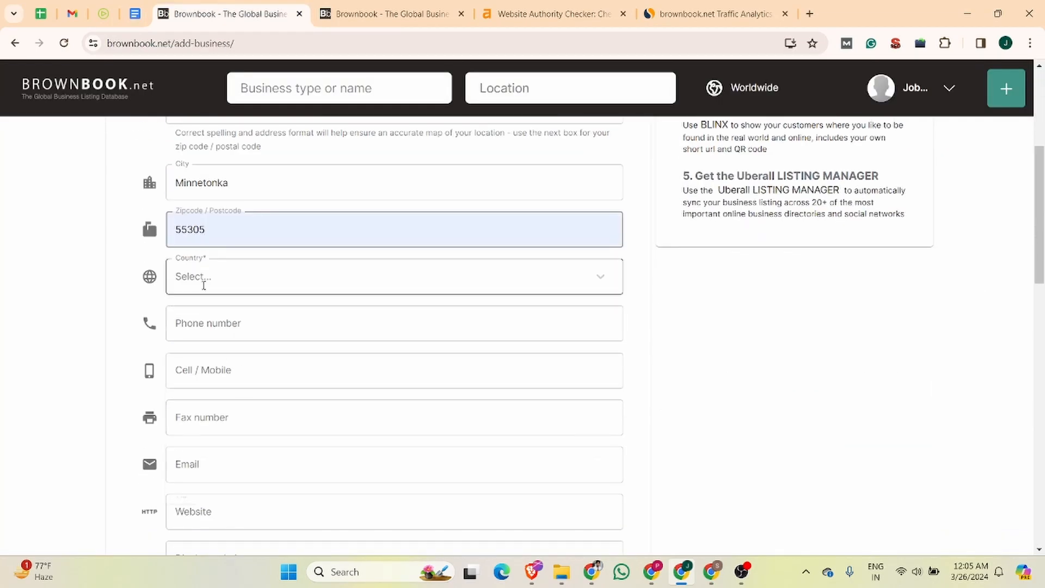
{"action": "left_click", "coordinate": [241, 313]}
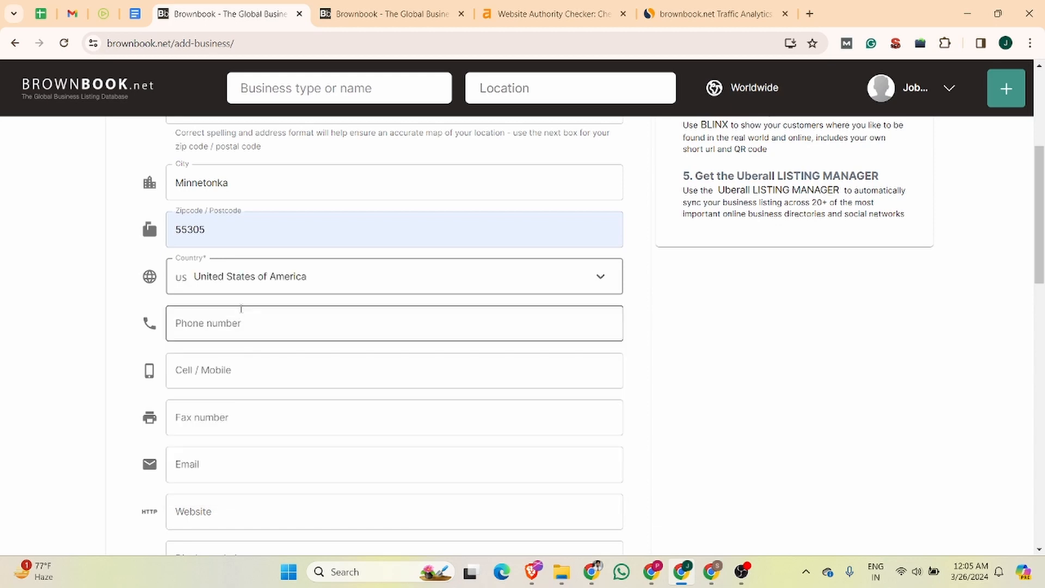
- Fill in the business phone number and the company's sales email from the saved suggestions, leaving mobile and fax empty
{"action": "left_click", "coordinate": [241, 316]}
{"action": "left_click", "coordinate": [255, 362]}
{"action": "left_click", "coordinate": [221, 373]}
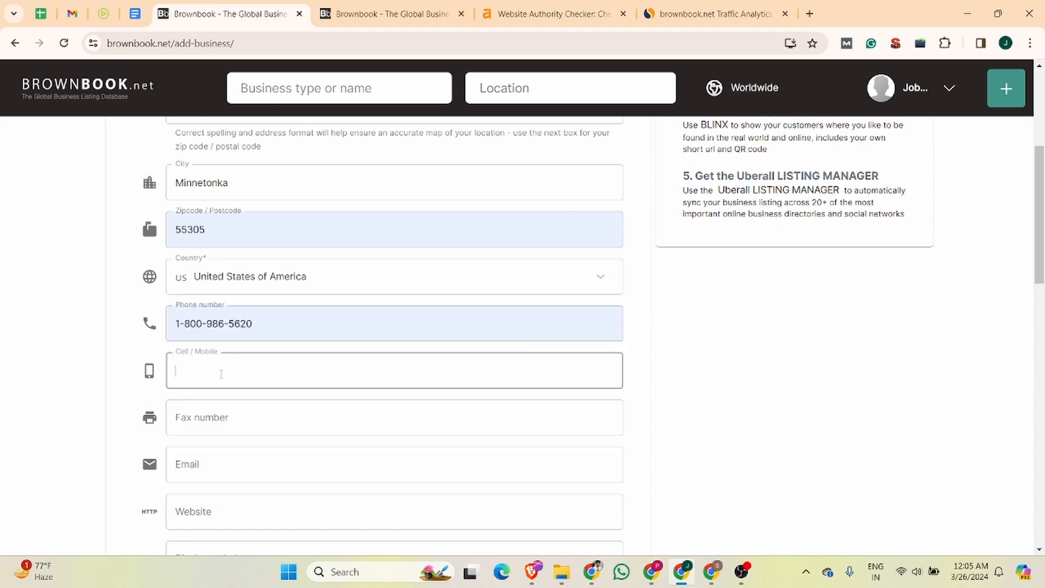
{"action": "left_click", "coordinate": [127, 385]}
{"action": "scroll", "coordinate": [216, 292], "scroll_direction": "down", "scroll_amount": 3}
{"action": "left_click", "coordinate": [204, 255]}
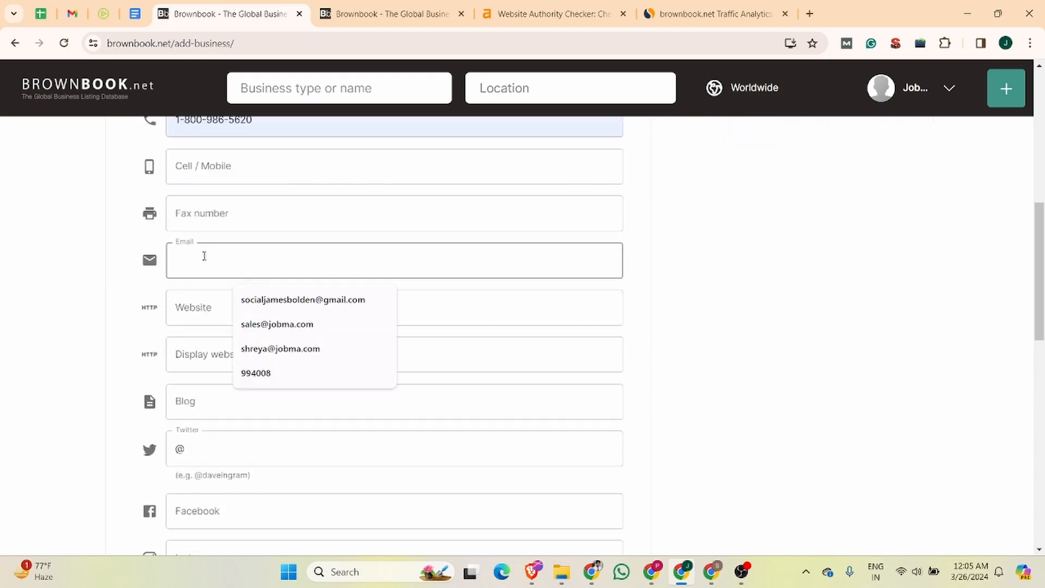
{"action": "left_click", "coordinate": [289, 326]}
{"action": "left_click", "coordinate": [221, 359]}
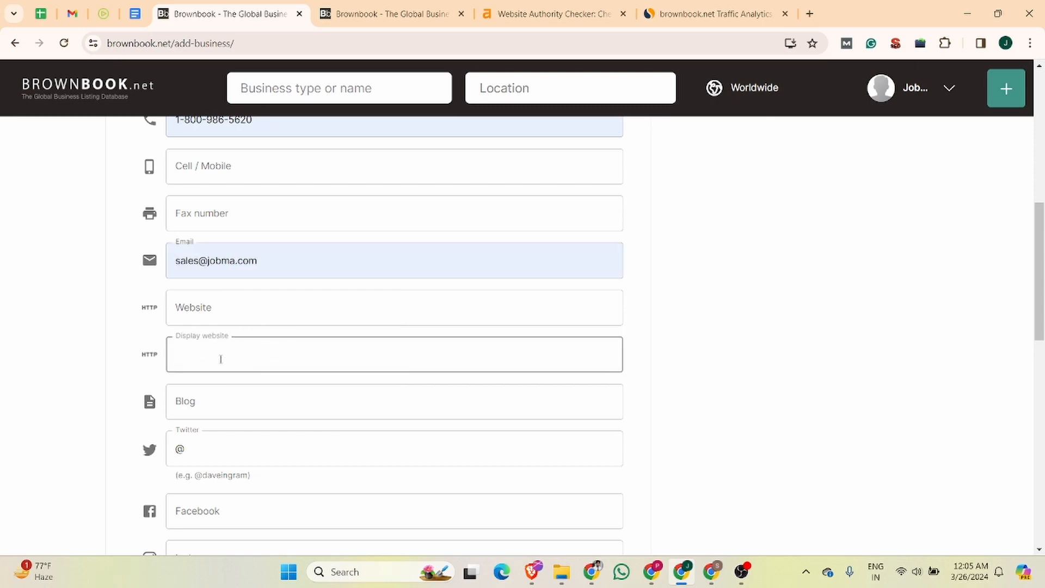
{"action": "left_click", "coordinate": [103, 13]}
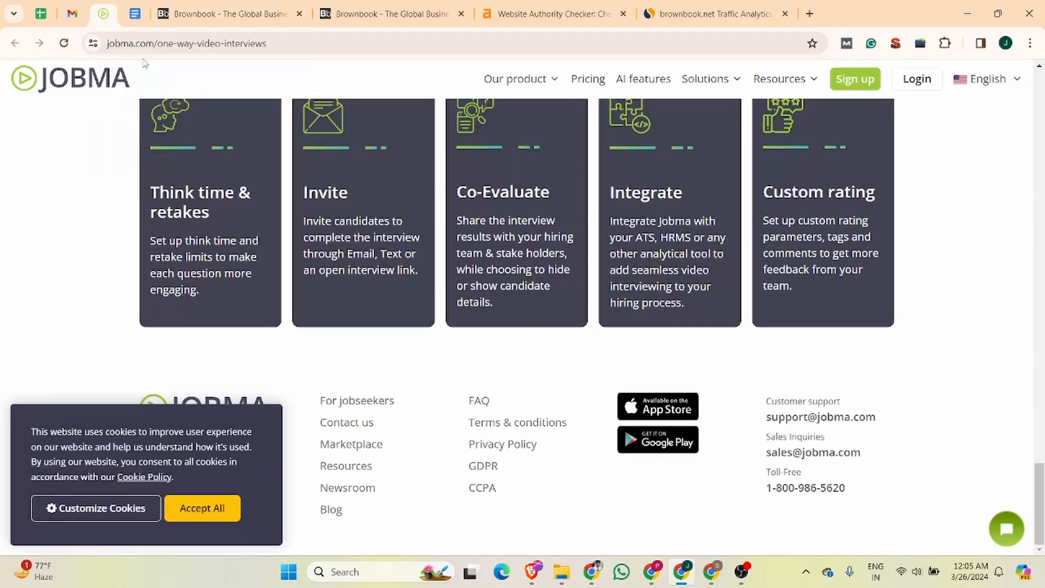
{"action": "left_click", "coordinate": [185, 43]}
{"action": "left_click", "coordinate": [229, 14]}
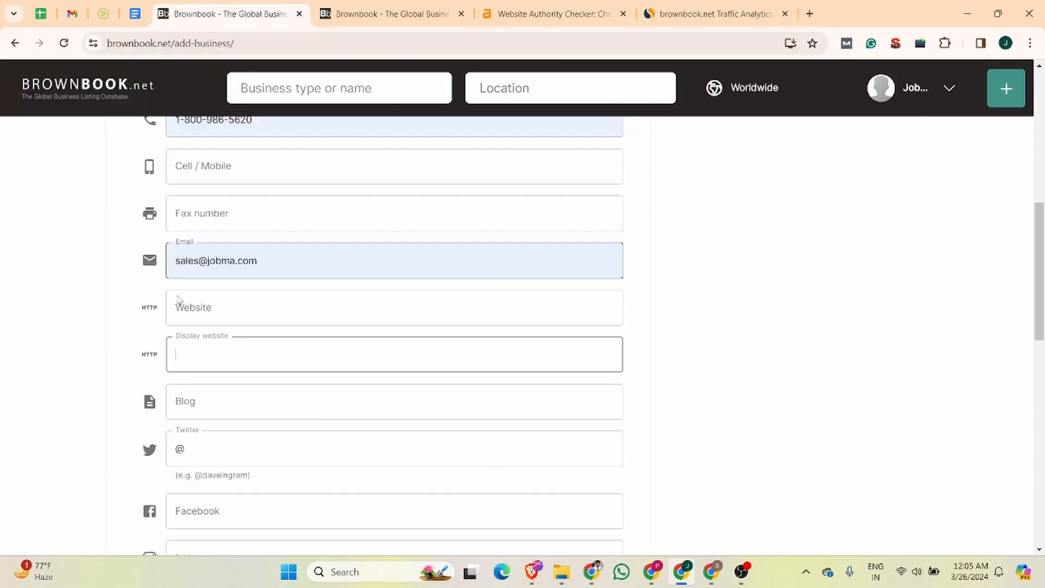
{"action": "type", "text": "https://www.jobma.com/"}
{"action": "left_click", "coordinate": [201, 401]}
{"action": "left_click", "coordinate": [103, 13]}
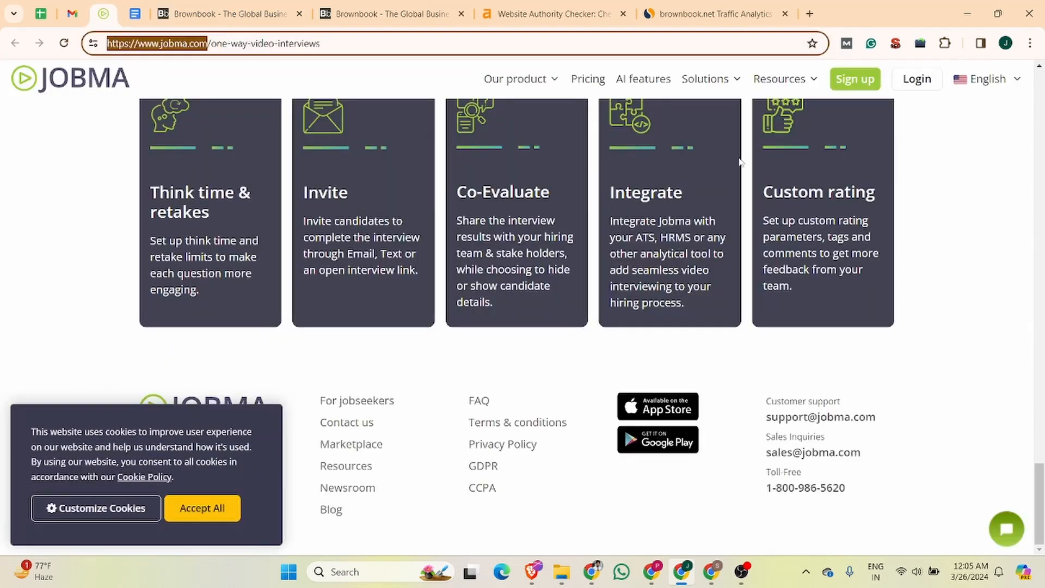
{"action": "left_click", "coordinate": [809, 80]}
{"action": "right_click", "coordinate": [773, 109]}
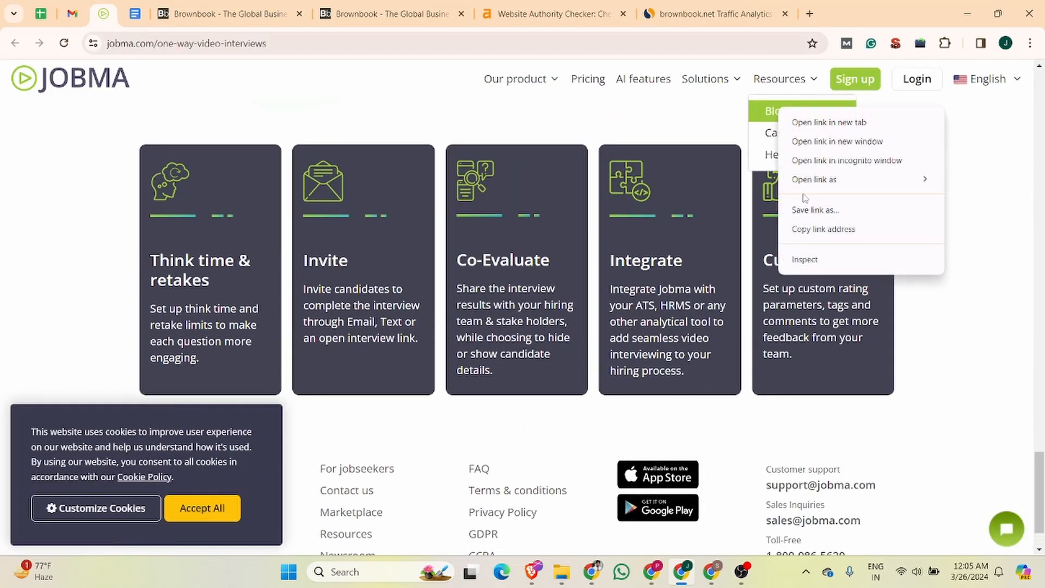
{"action": "left_click", "coordinate": [804, 227]}
{"action": "left_click", "coordinate": [229, 14]}
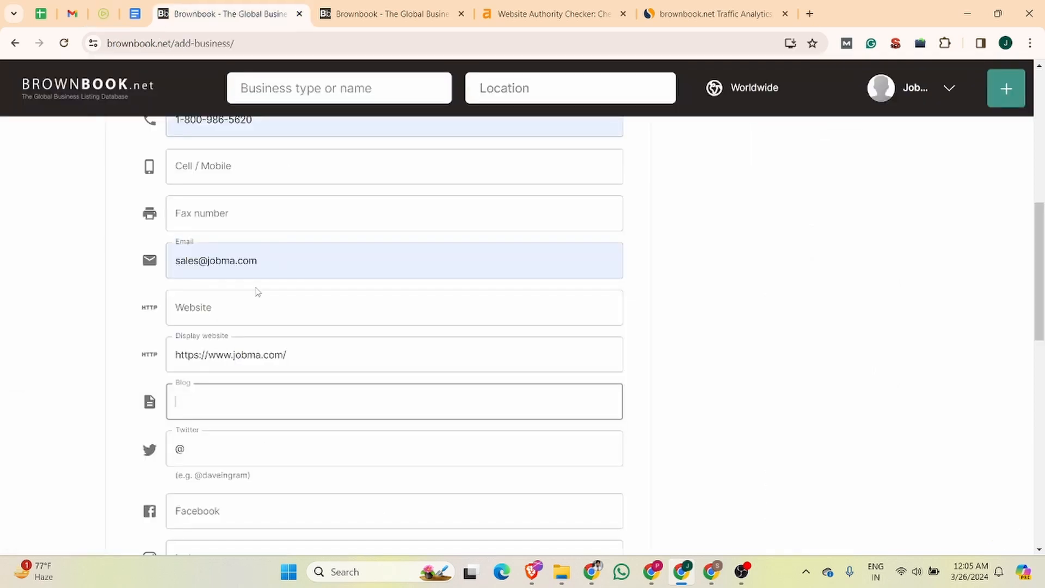
{"action": "type", "text": "https://www.jobma.com/blog"}
- Copy the X profile link from the Jobma site's footer into the Twitter field and trim it to the handle jobmainterview
{"action": "key", "text": "Tab"}
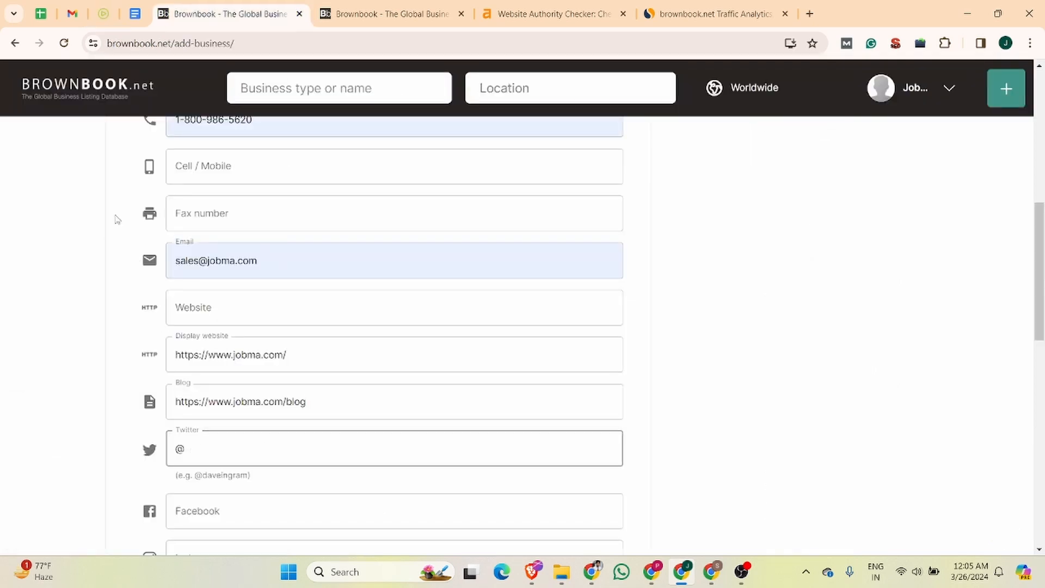
{"action": "left_click", "coordinate": [113, 6]}
{"action": "scroll", "coordinate": [540, 333], "scroll_direction": "down", "scroll_amount": 1}
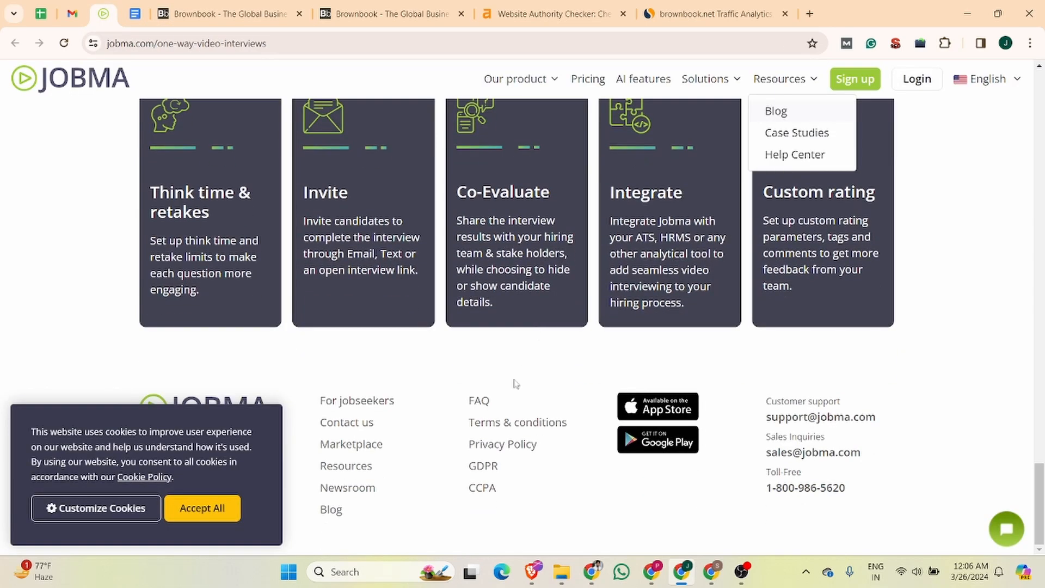
{"action": "left_click", "coordinate": [177, 509]}
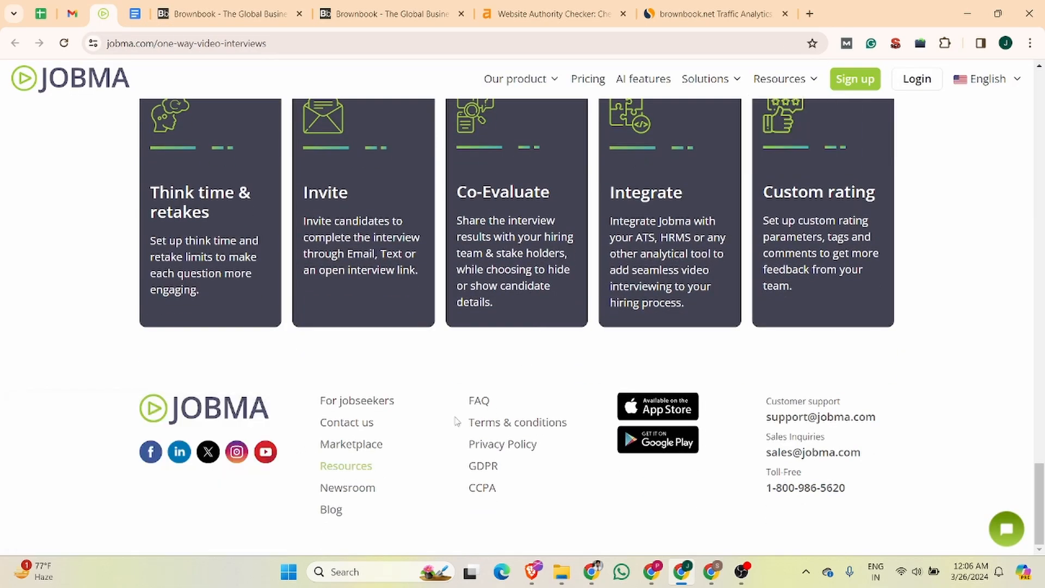
{"action": "right_click", "coordinate": [208, 459]}
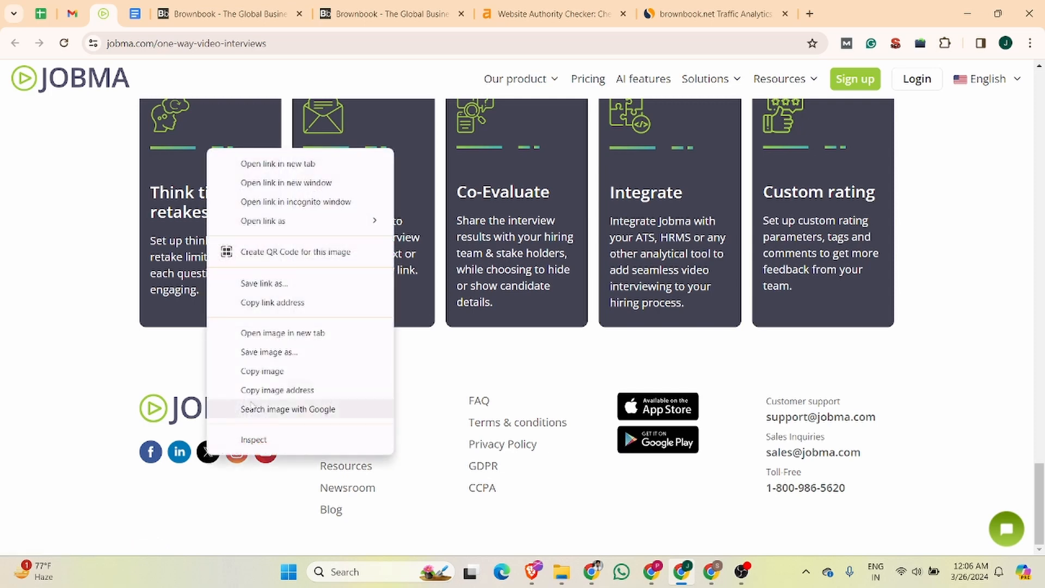
{"action": "left_click", "coordinate": [273, 302]}
{"action": "left_click", "coordinate": [204, 20]}
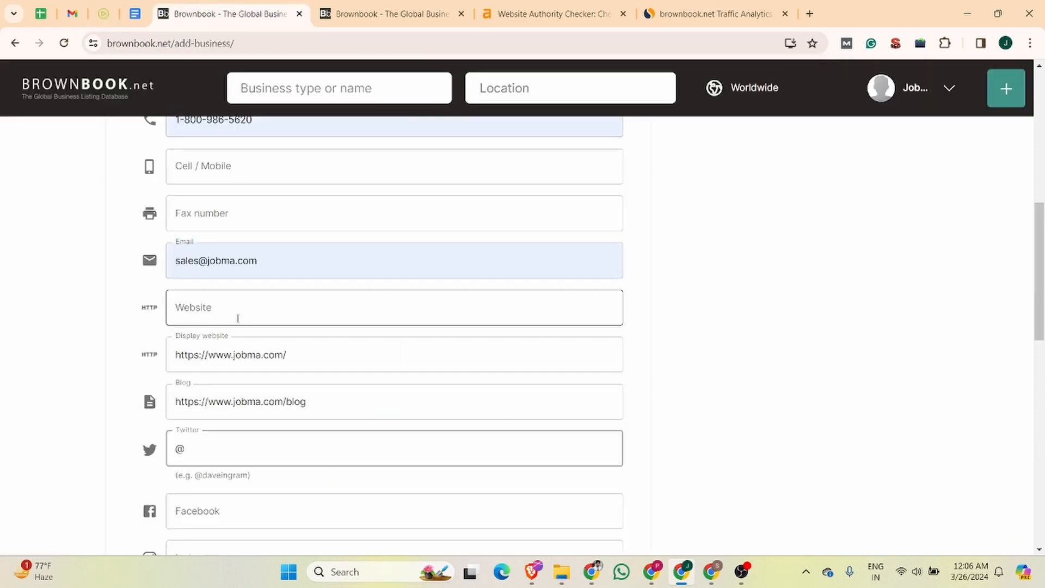
{"action": "left_click", "coordinate": [276, 447]}
{"action": "key", "text": "ctrl+v"}
{"action": "left_click_drag", "start_coordinate": [276, 448], "coordinate": [188, 454]}
{"action": "key", "text": "BackSpace"}
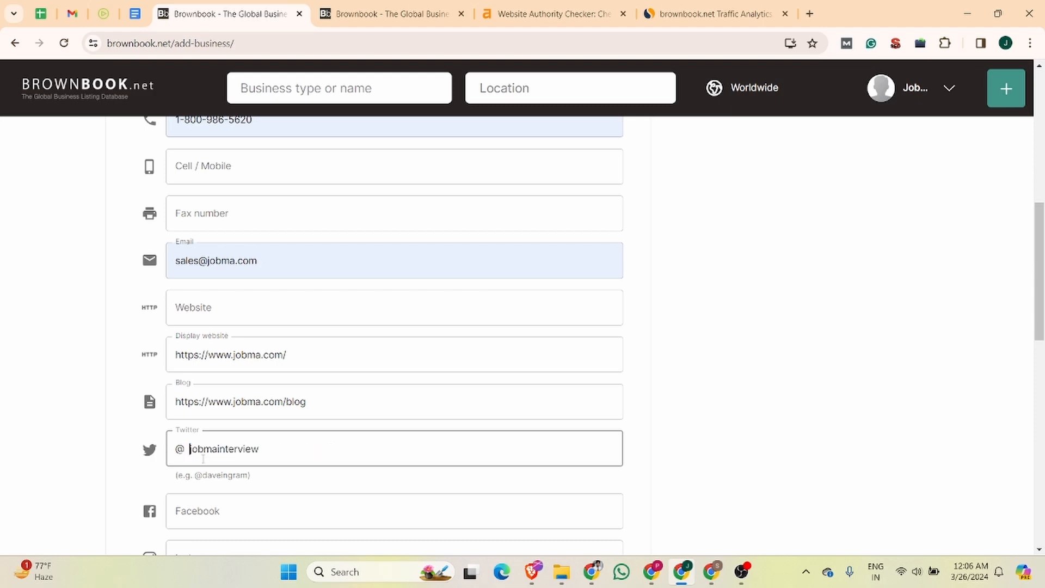
{"action": "scroll", "coordinate": [313, 435], "scroll_direction": "down", "scroll_amount": 3}
{"action": "left_click", "coordinate": [191, 308]}
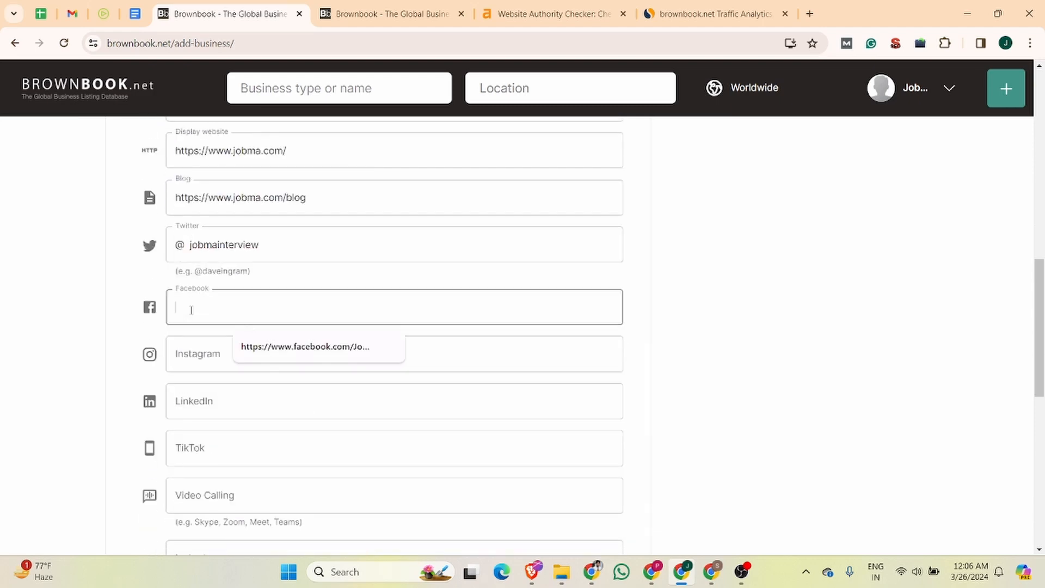
{"action": "left_click", "coordinate": [284, 344]}
{"action": "left_click", "coordinate": [226, 355]}
{"action": "left_click", "coordinate": [308, 395]}
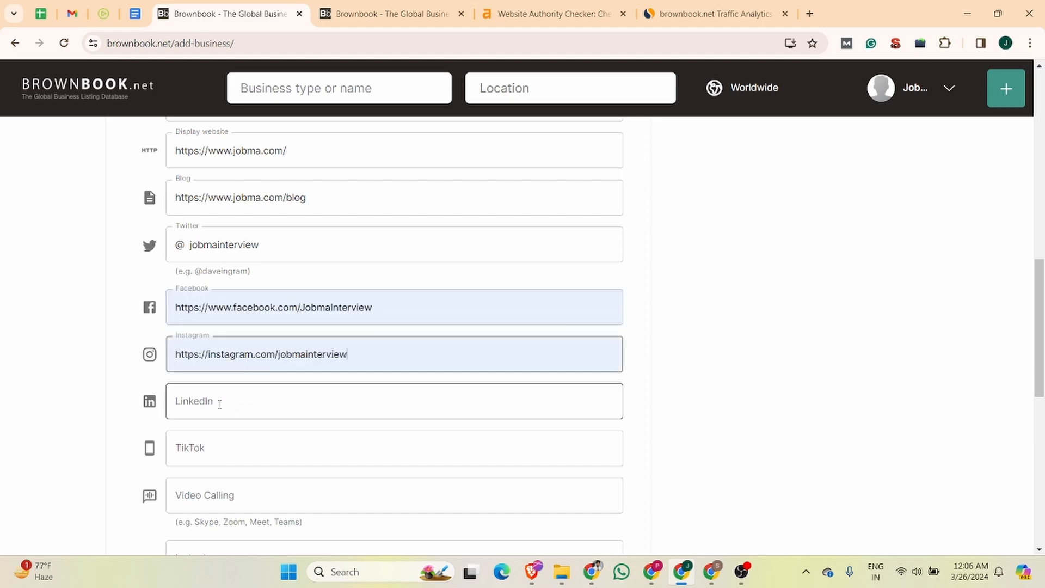
{"action": "left_click", "coordinate": [219, 401]}
{"action": "left_click", "coordinate": [326, 439]}
- Add the suggested business tag "video resume" to the listing, leaving TikTok, video calling and instant messenger empty
{"action": "scroll", "coordinate": [325, 437], "scroll_direction": "down", "scroll_amount": 4}
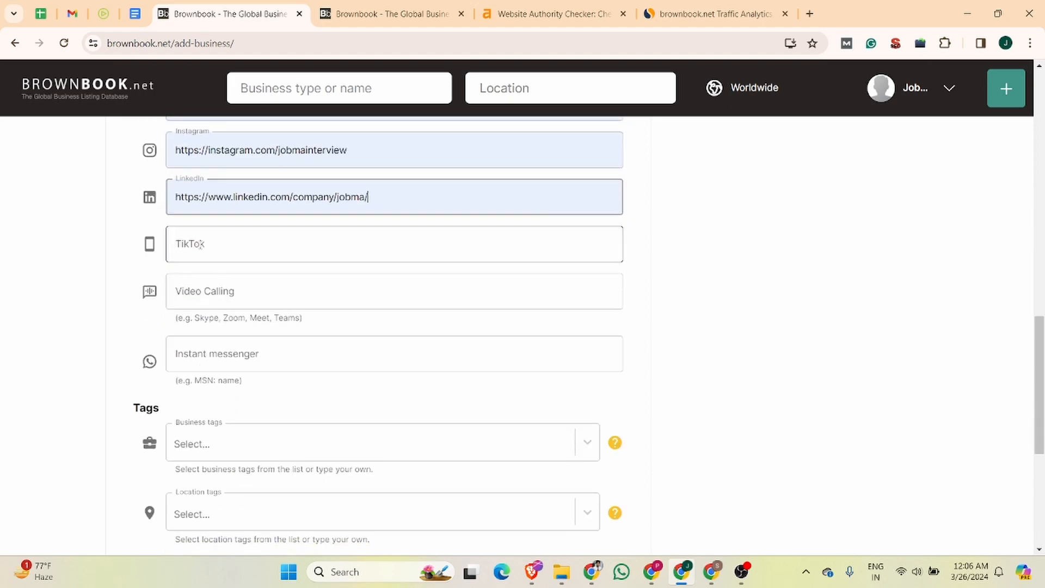
{"action": "scroll", "coordinate": [228, 346], "scroll_direction": "down", "scroll_amount": 4}
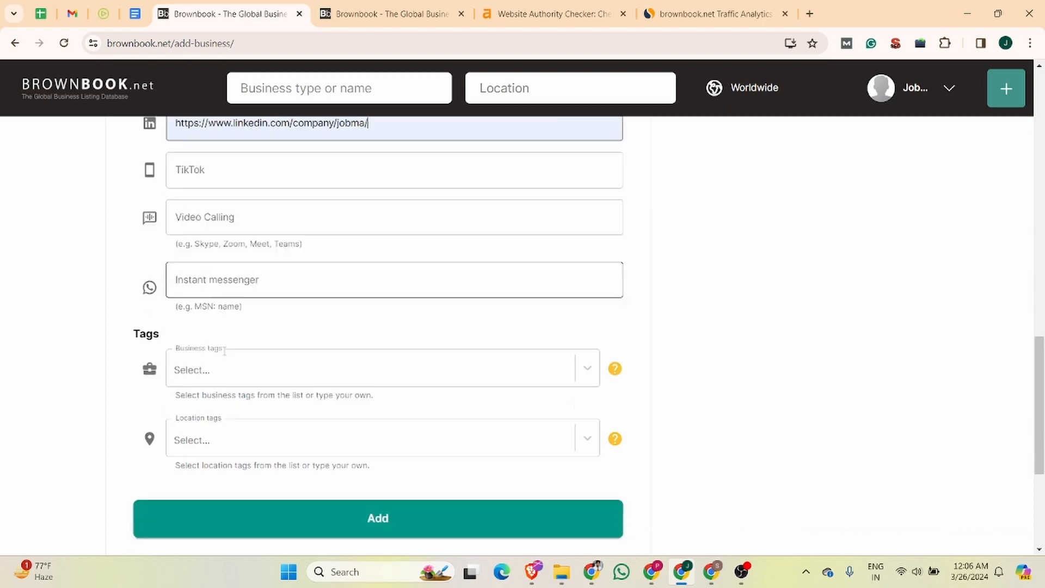
{"action": "left_click", "coordinate": [199, 241]}
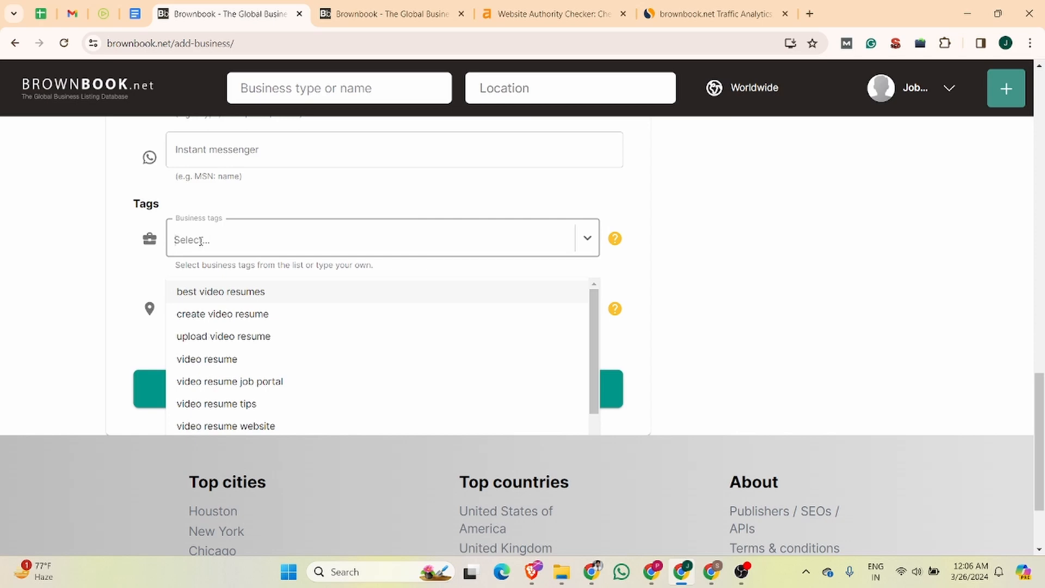
{"action": "left_click", "coordinate": [233, 360]}
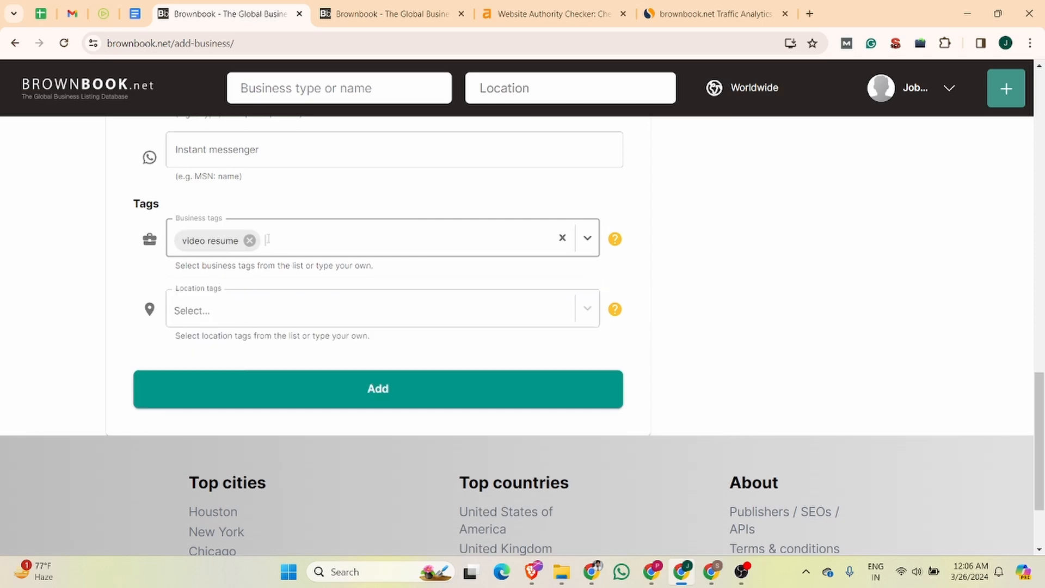
- Create the business tag "video interview software" and fetch the first five targeted keywords from the Backlinks / Jobma spreadsheet
{"action": "left_click", "coordinate": [301, 241]}
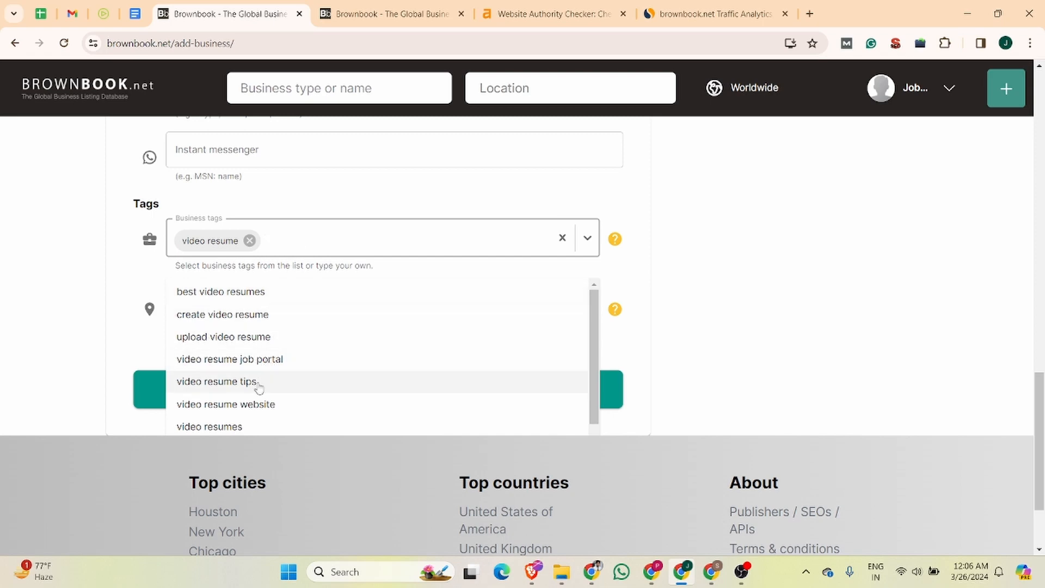
{"action": "type", "text": "v"}
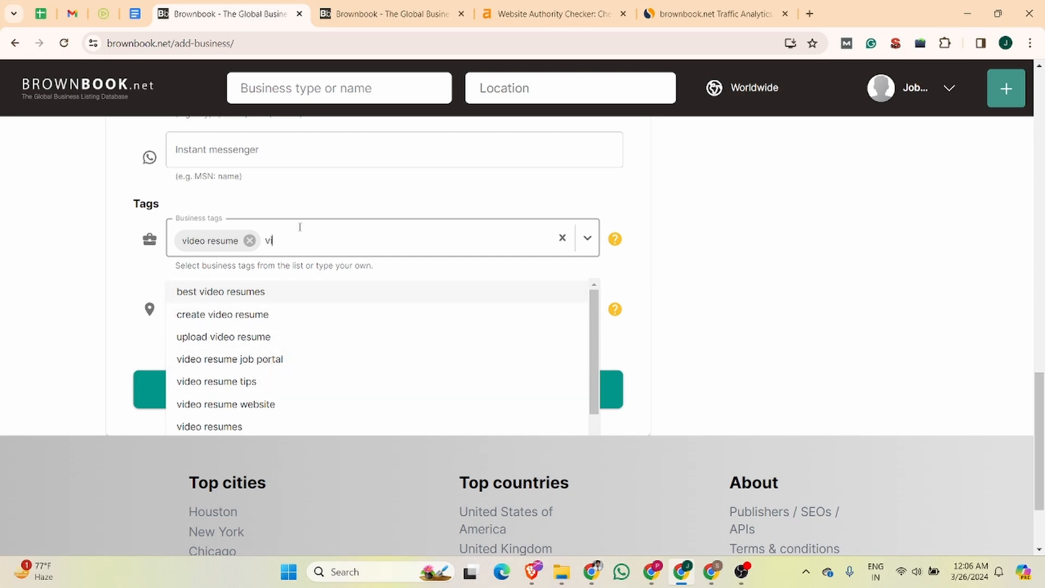
{"action": "type", "text": "ideo i"}
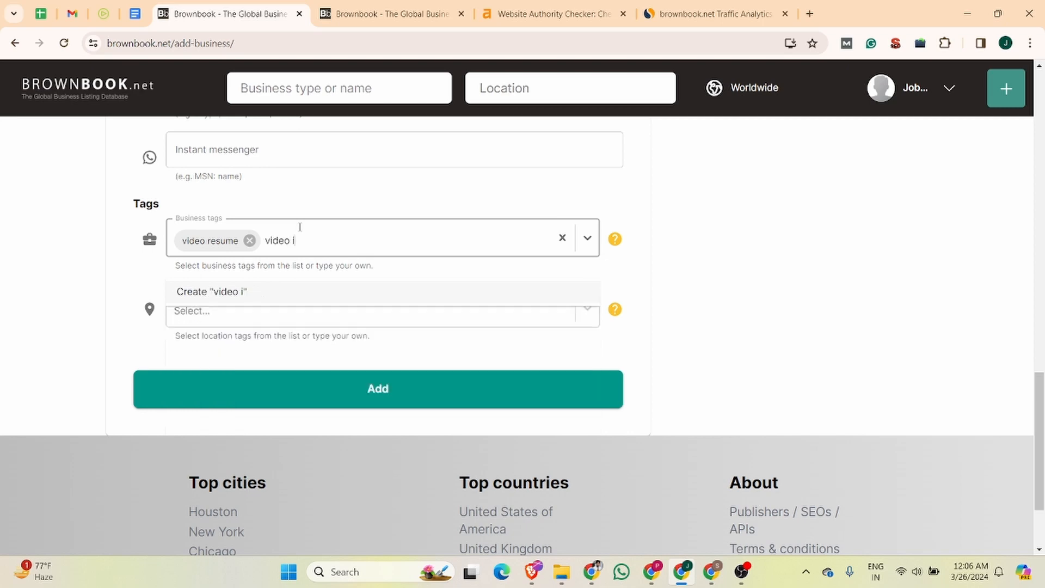
{"action": "type", "text": "nterview softwa"}
{"action": "key", "text": "ctrl+1"}
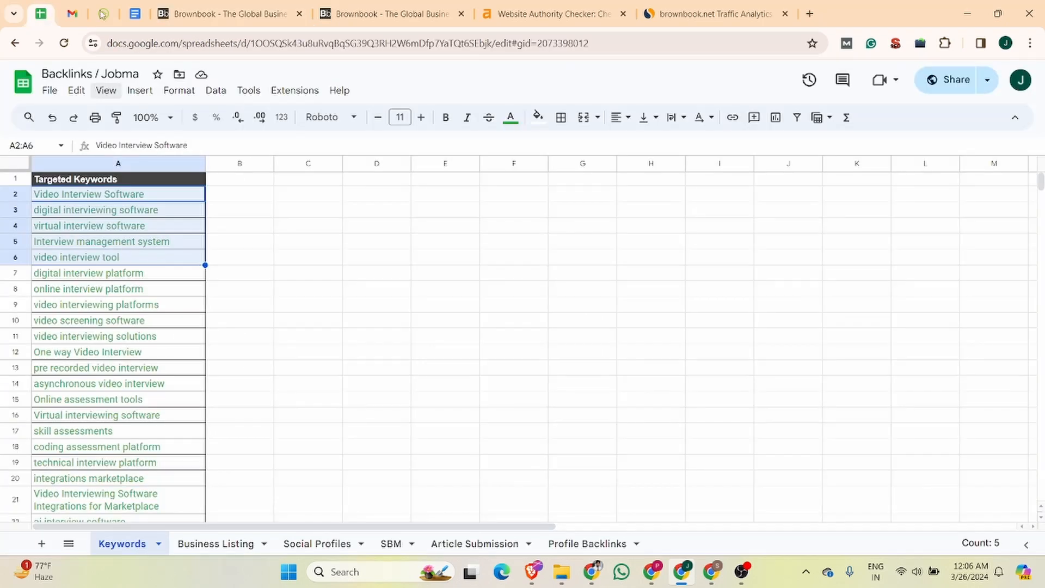
{"action": "key", "text": "ctrl+5"}
{"action": "type", "text": "re"}
{"action": "key", "text": "Return"}
- Try to paste the five copied keywords together as business tags, and clear the whole business tags field
{"action": "type", "text": "Video Interview Software digital interviewing software virtual interview software Interview management system video interview tool"}
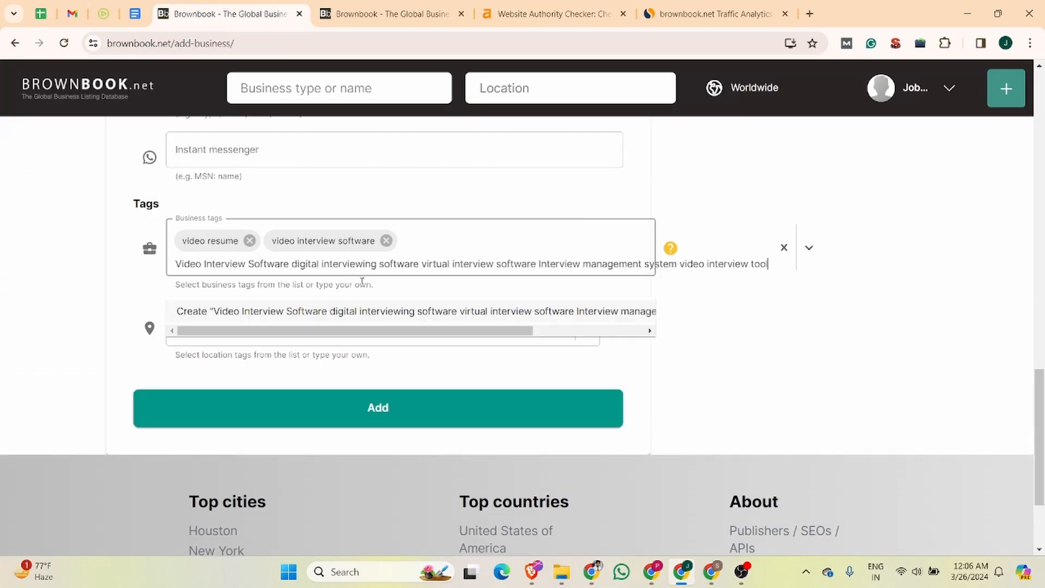
{"action": "left_click", "coordinate": [787, 248]}
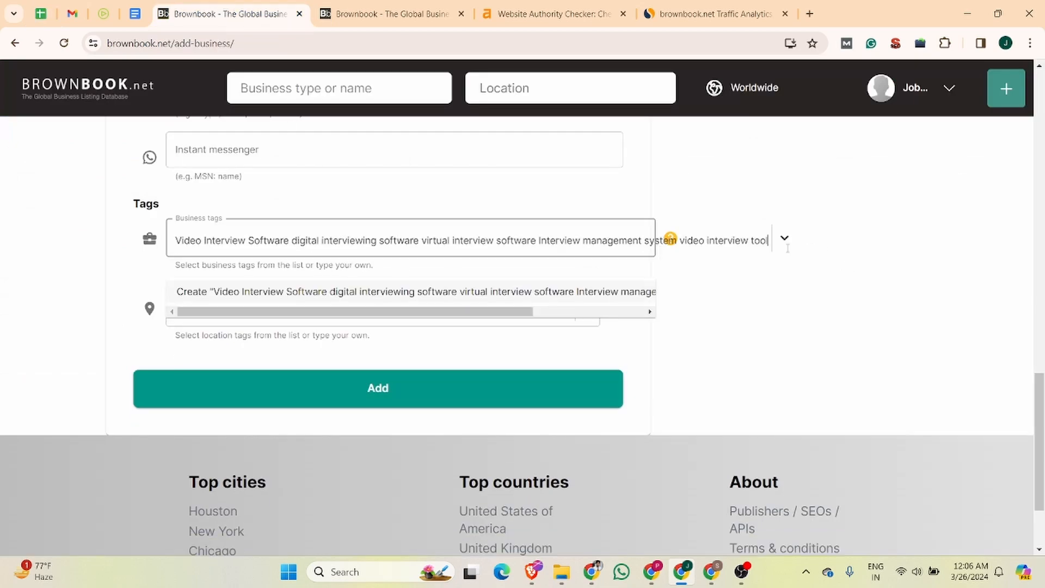
{"action": "left_click", "coordinate": [395, 265]}
{"action": "left_click", "coordinate": [305, 245]}
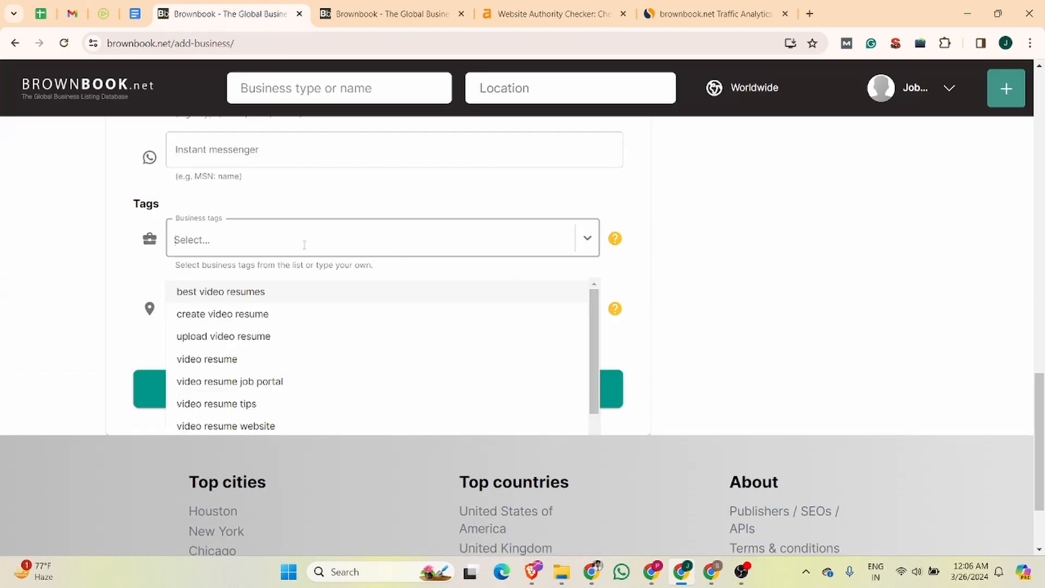
- Create the business tag "video interview software" and add the suggested tag "best video resumes"
{"action": "left_click", "coordinate": [266, 242]}
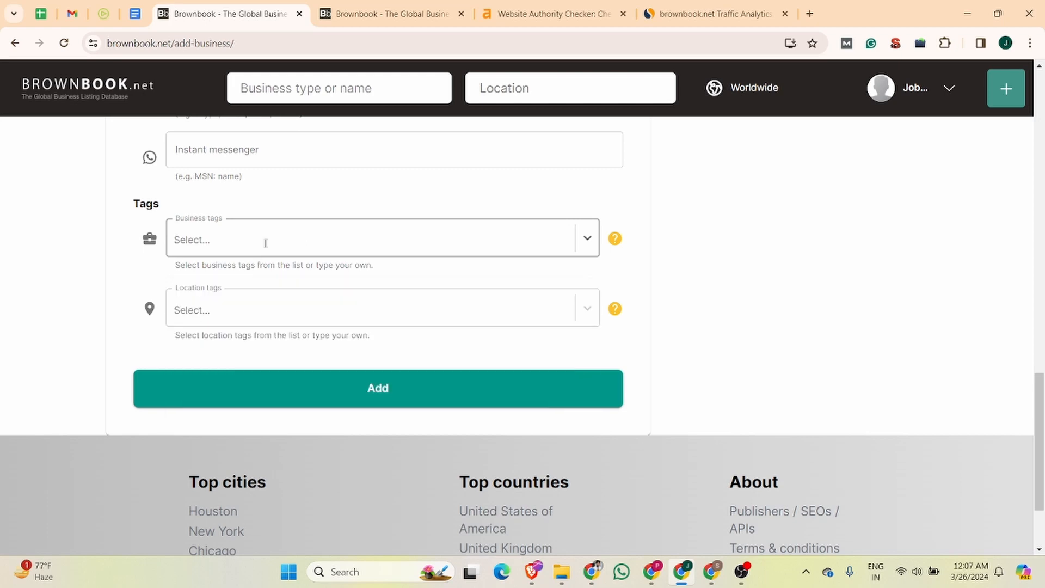
{"action": "type", "text": "video"}
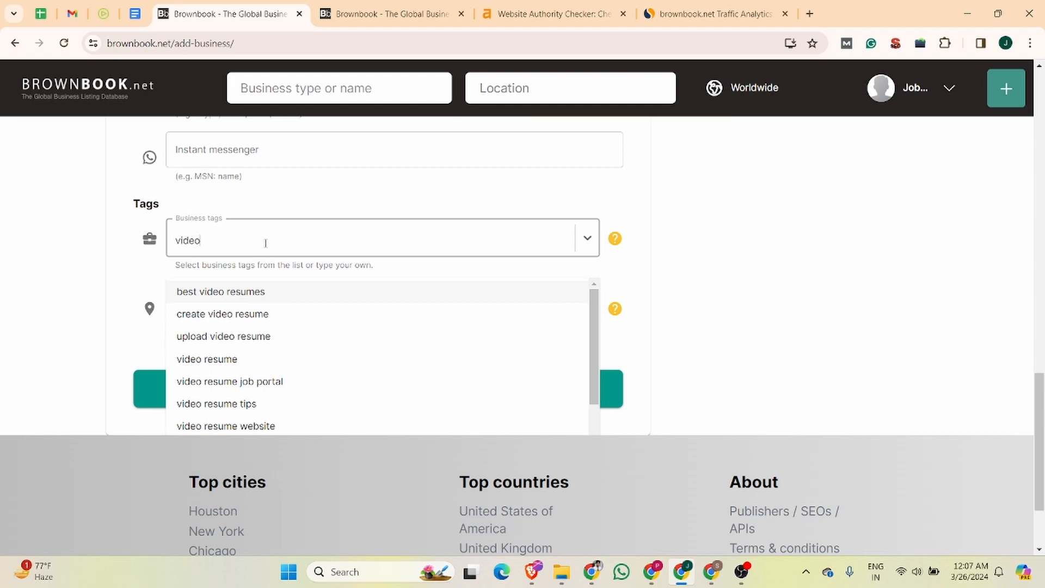
{"action": "type", "text": " intervie"}
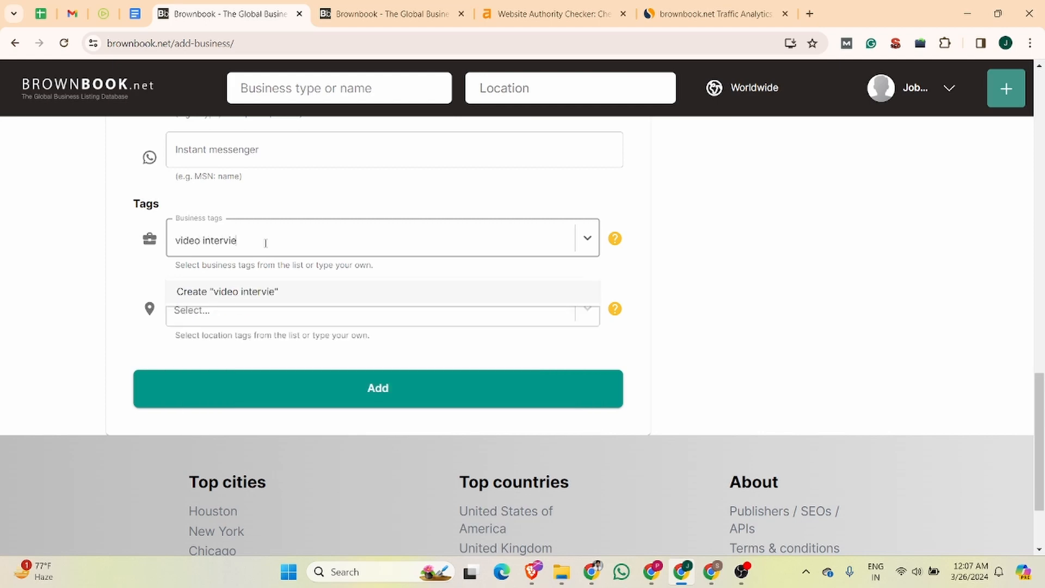
{"action": "type", "text": "w software"}
{"action": "key", "text": "Return"}
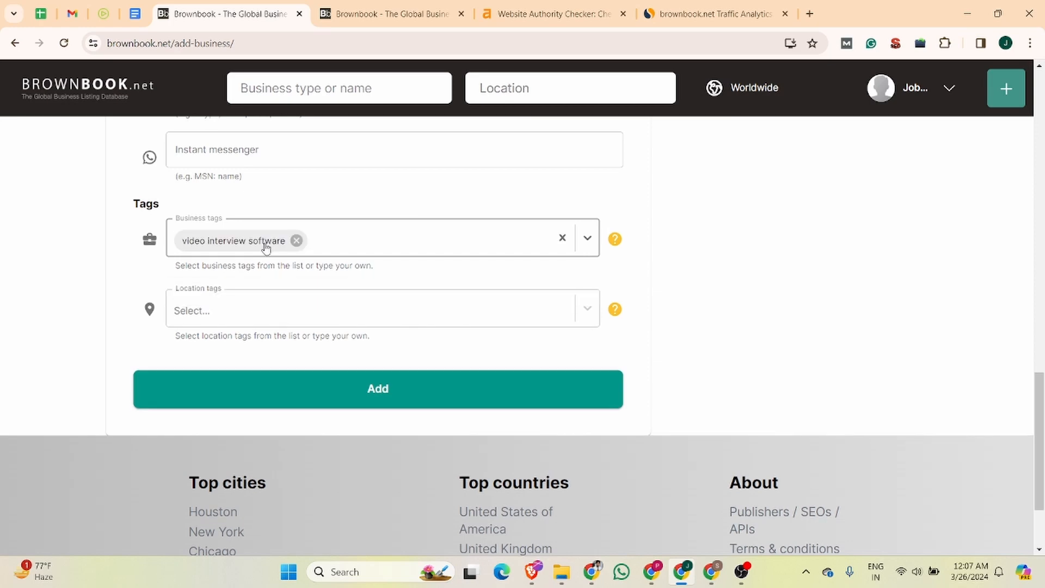
{"action": "type", "text": "video res"}
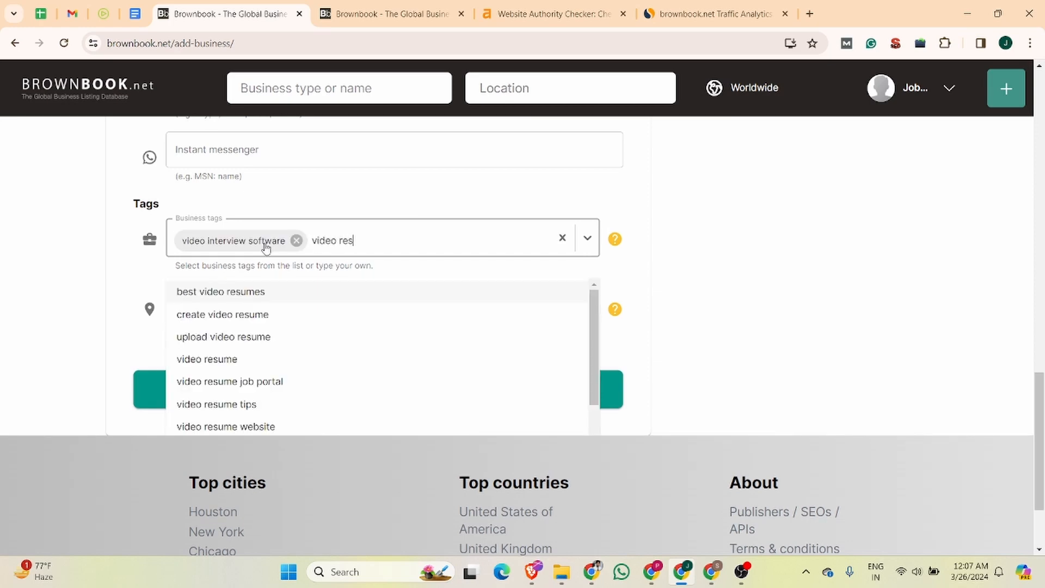
{"action": "type", "text": "ume"}
{"action": "key", "text": "Return"}
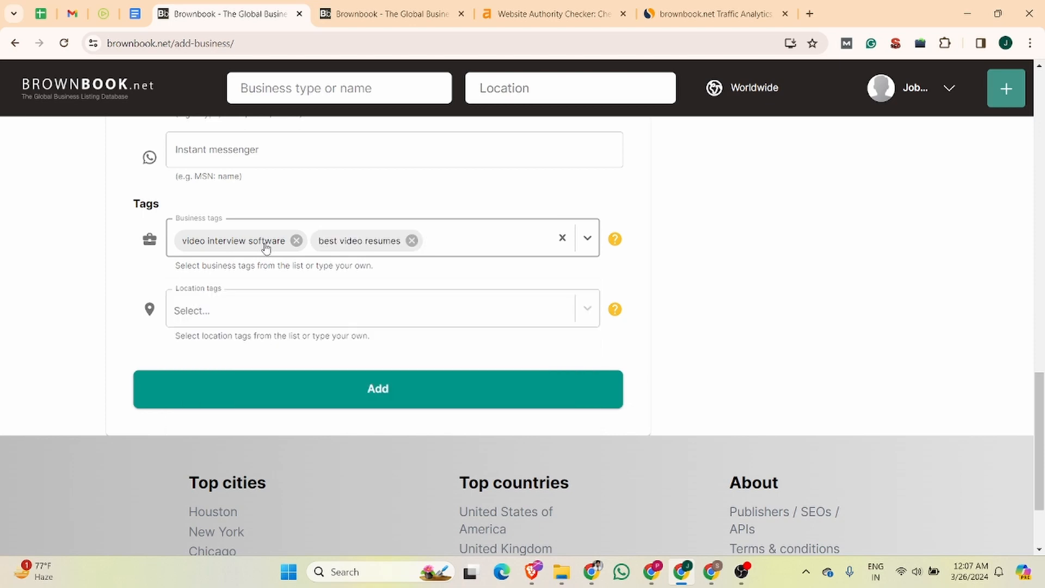
- Submit the business listing without location tags and start the free claim of the Jobma business
{"action": "left_click", "coordinate": [228, 302]}
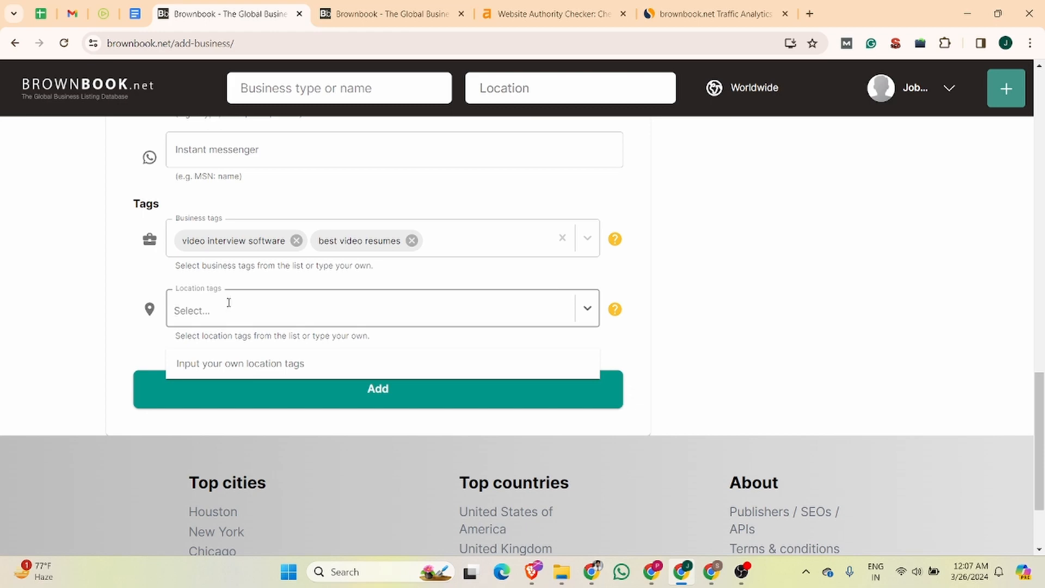
{"action": "left_click", "coordinate": [129, 357]}
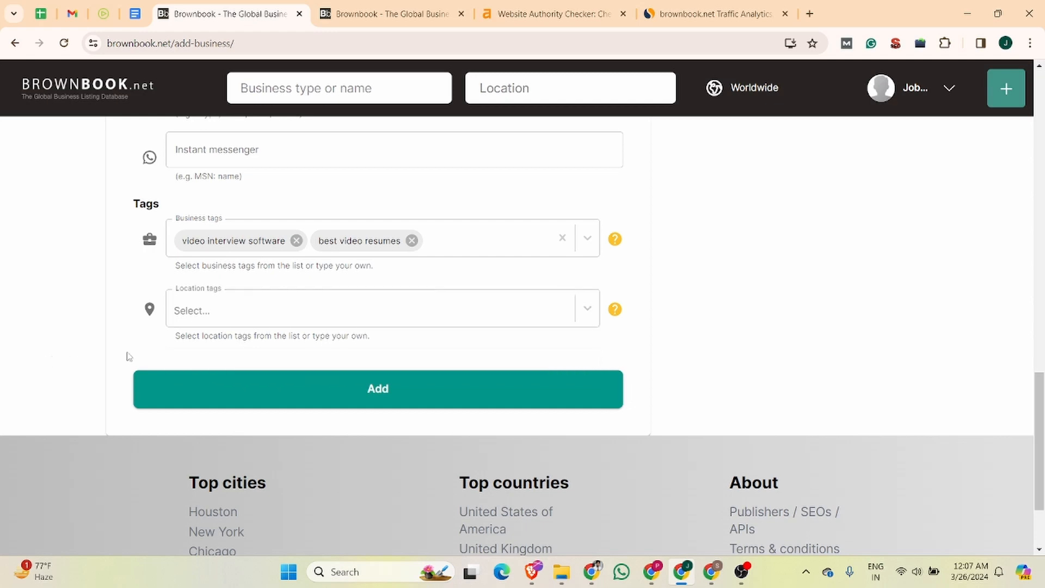
{"action": "left_click", "coordinate": [394, 402]}
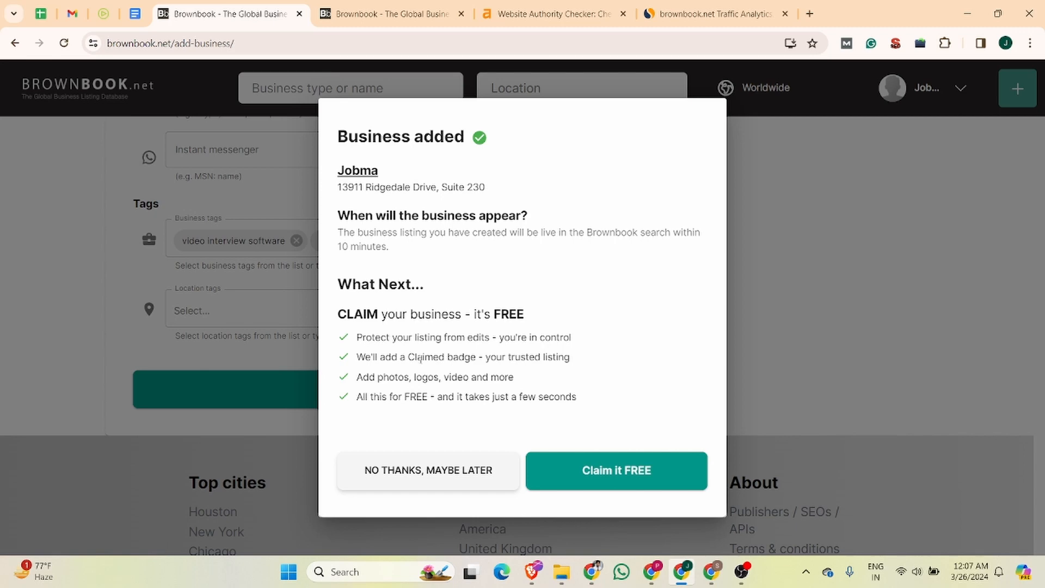
{"action": "left_click", "coordinate": [626, 481]}
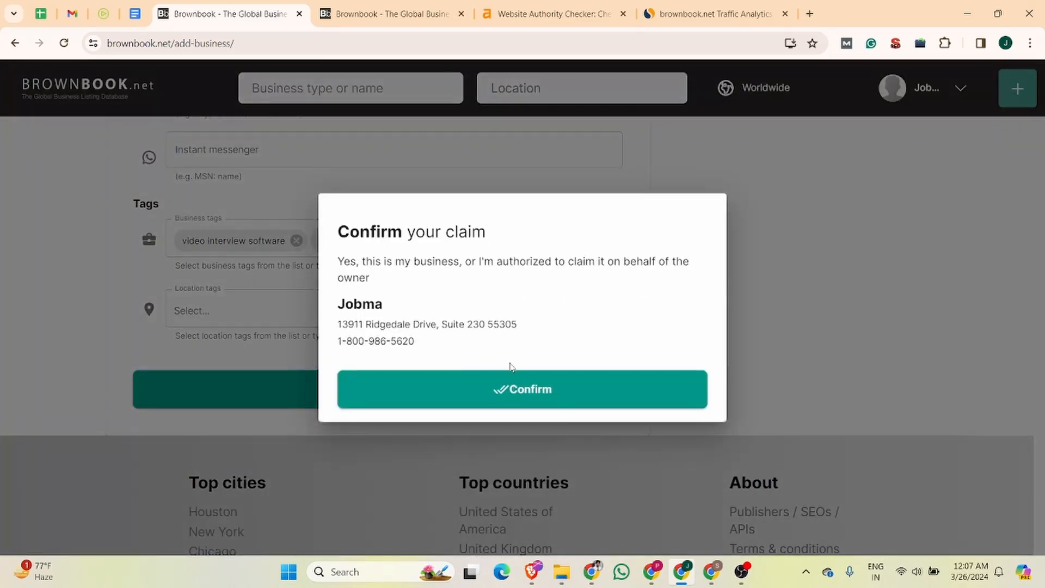
- Confirm the claim on the Jobma business and look through the claim completion page, including the Blinx offer
{"action": "left_click", "coordinate": [517, 390]}
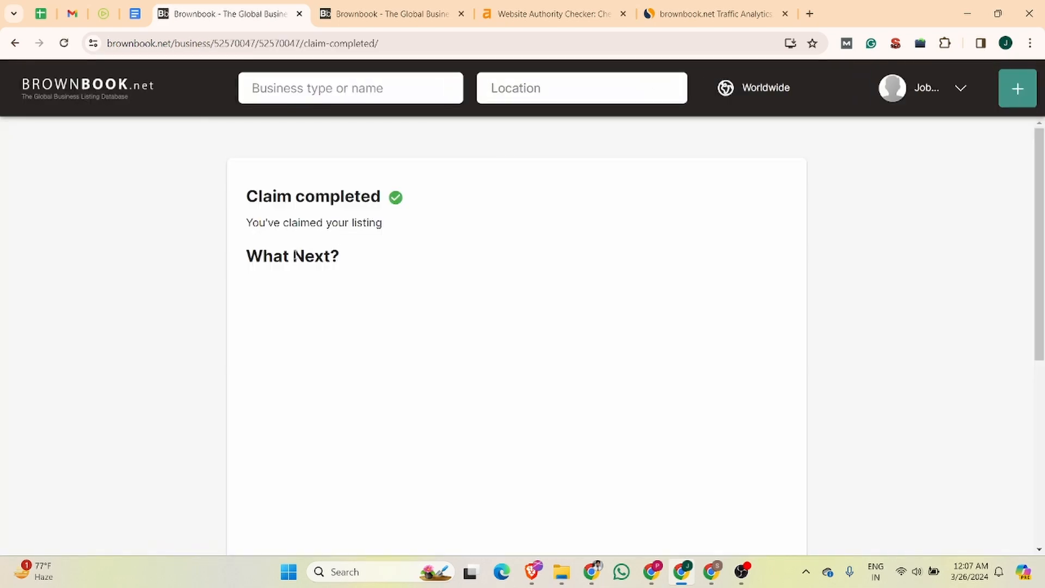
{"action": "scroll", "coordinate": [439, 252], "scroll_direction": "down", "scroll_amount": 5}
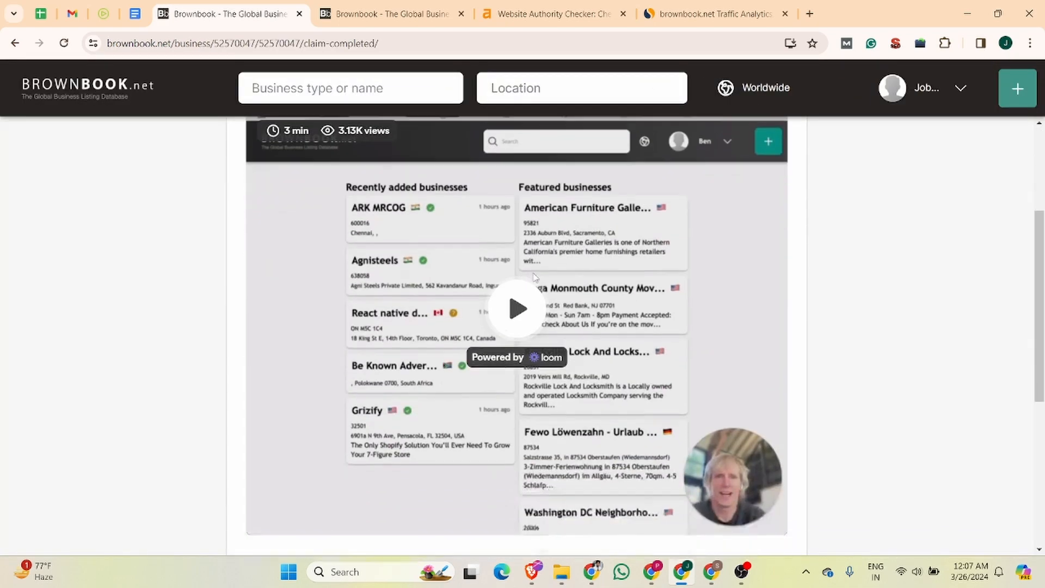
{"action": "scroll", "coordinate": [490, 234], "scroll_direction": "up", "scroll_amount": 5}
{"action": "scroll", "coordinate": [602, 219], "scroll_direction": "down", "scroll_amount": 6}
{"action": "scroll", "coordinate": [603, 219], "scroll_direction": "down", "scroll_amount": 3}
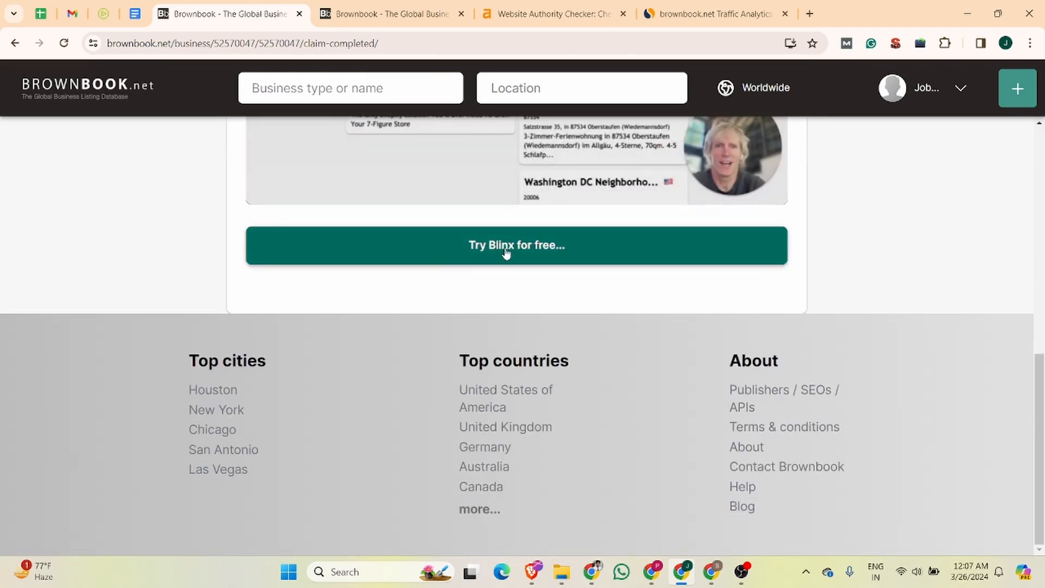
{"action": "left_click", "coordinate": [527, 256]}
{"action": "scroll", "coordinate": [889, 265], "scroll_direction": "up", "scroll_amount": 7}
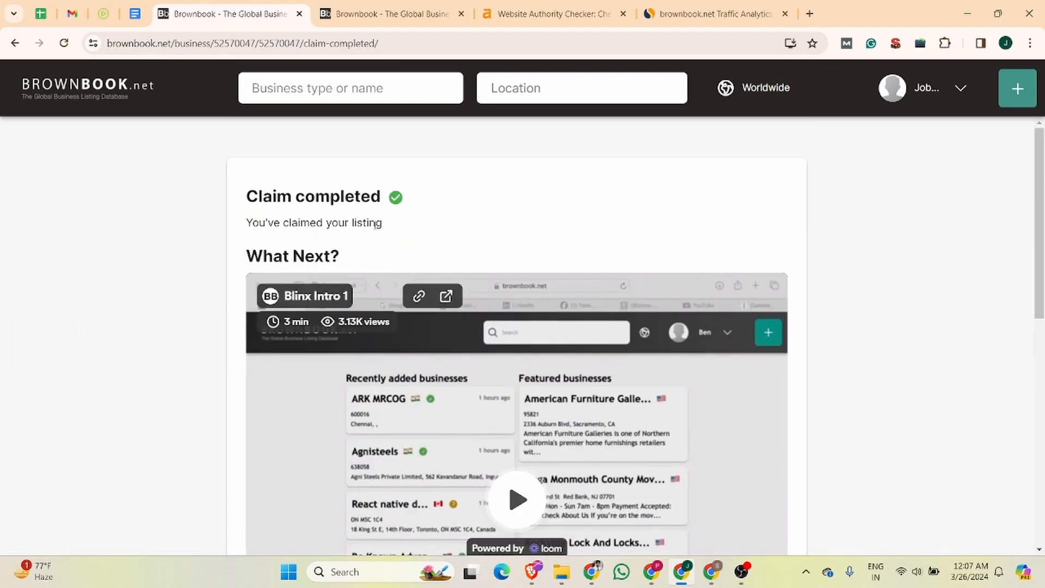
{"action": "scroll", "coordinate": [529, 309], "scroll_direction": "down", "scroll_amount": 1}
{"action": "scroll", "coordinate": [275, 169], "scroll_direction": "up", "scroll_amount": 1}
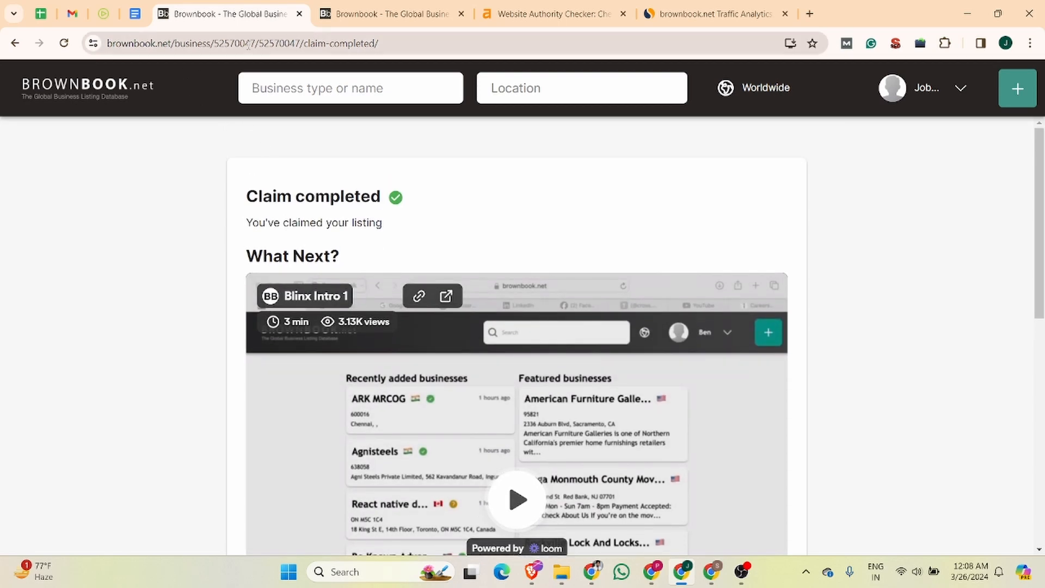
- Open the public Jobma listing page in a new tab using the claim page's address without its claim-completed ending
{"action": "left_click_drag", "start_coordinate": [301, 44], "coordinate": [66, 61]}
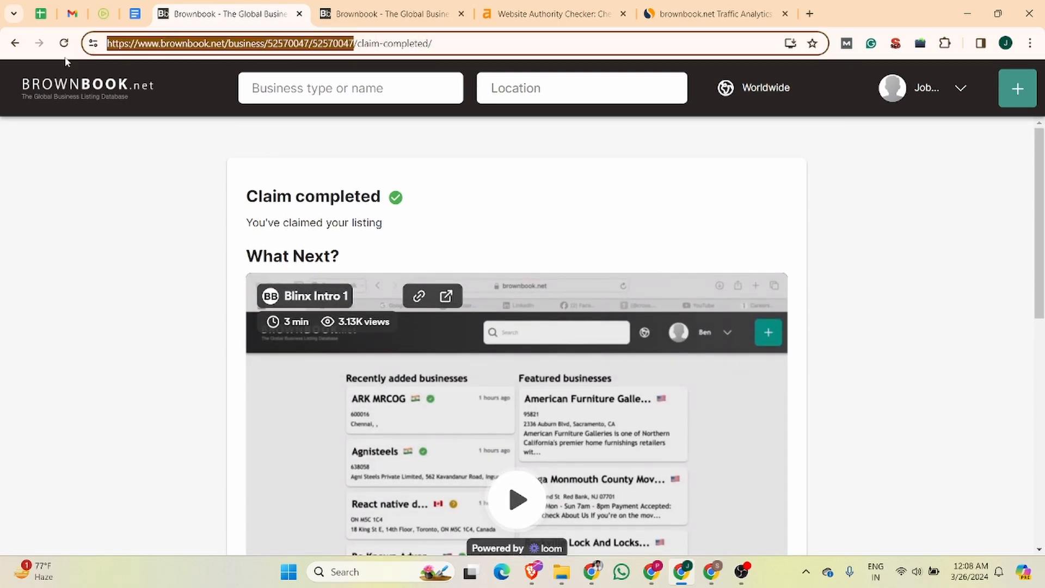
{"action": "key", "text": "ctrl+c"}
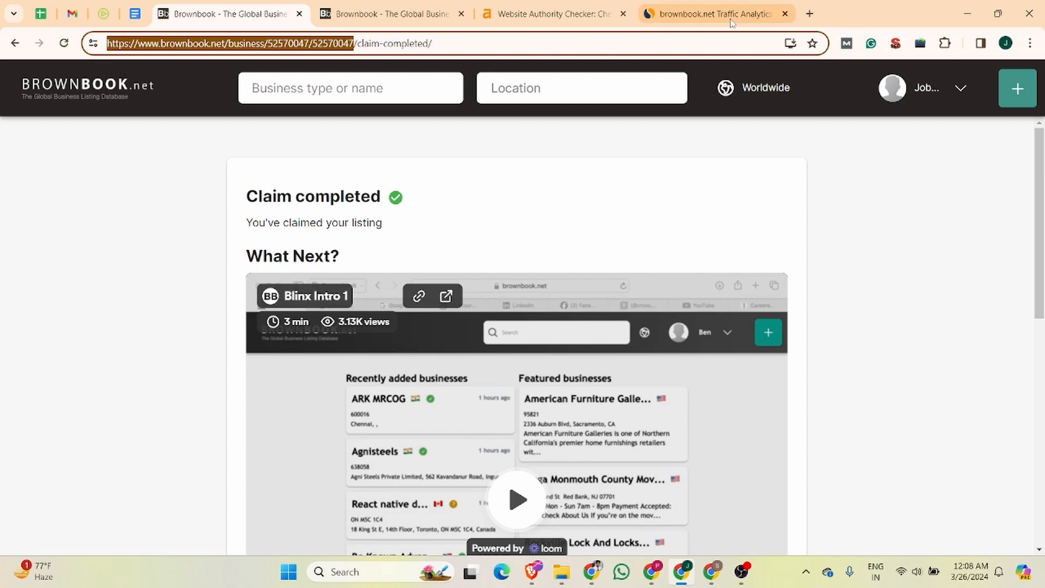
{"action": "left_click", "coordinate": [809, 14]}
{"action": "key", "text": "ctrl+v"}
{"action": "key", "text": "Return"}
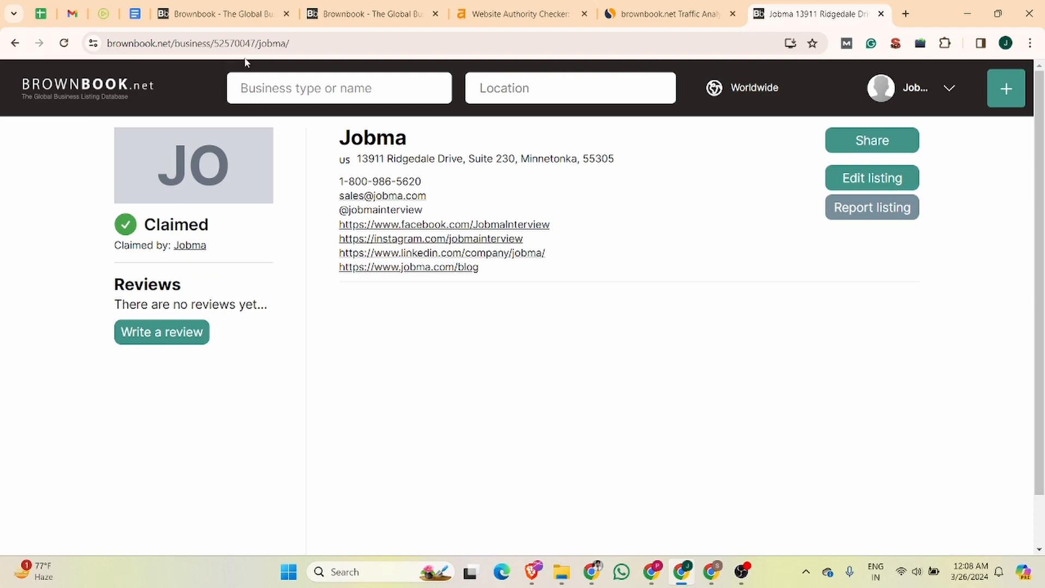
{"action": "left_click_drag", "start_coordinate": [294, 43], "coordinate": [65, 44]}
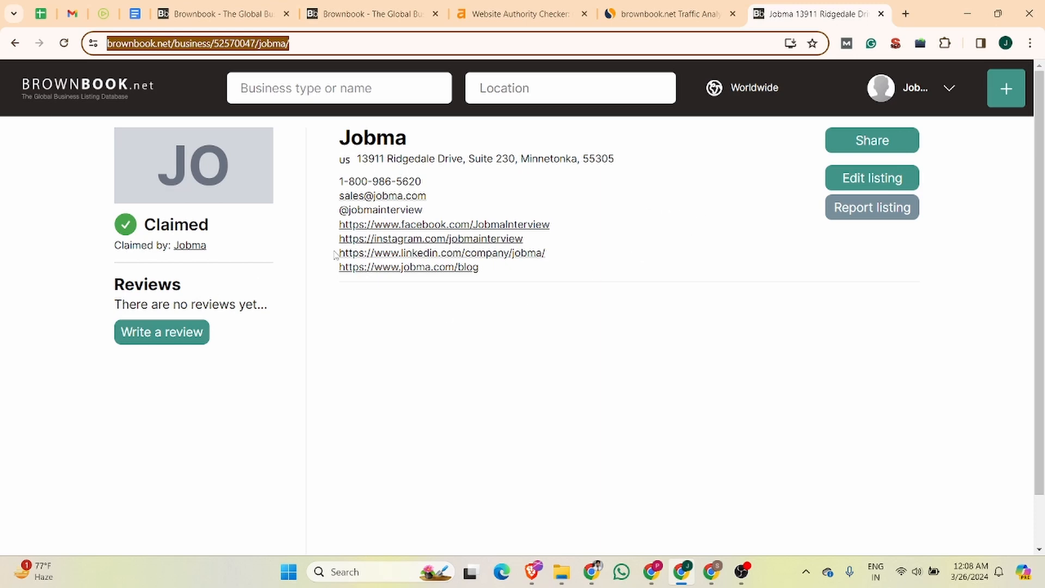
- Open the Jobma listing for editing and upload the jobma_logo image from Downloads as the business picture
{"action": "left_click", "coordinate": [869, 180]}
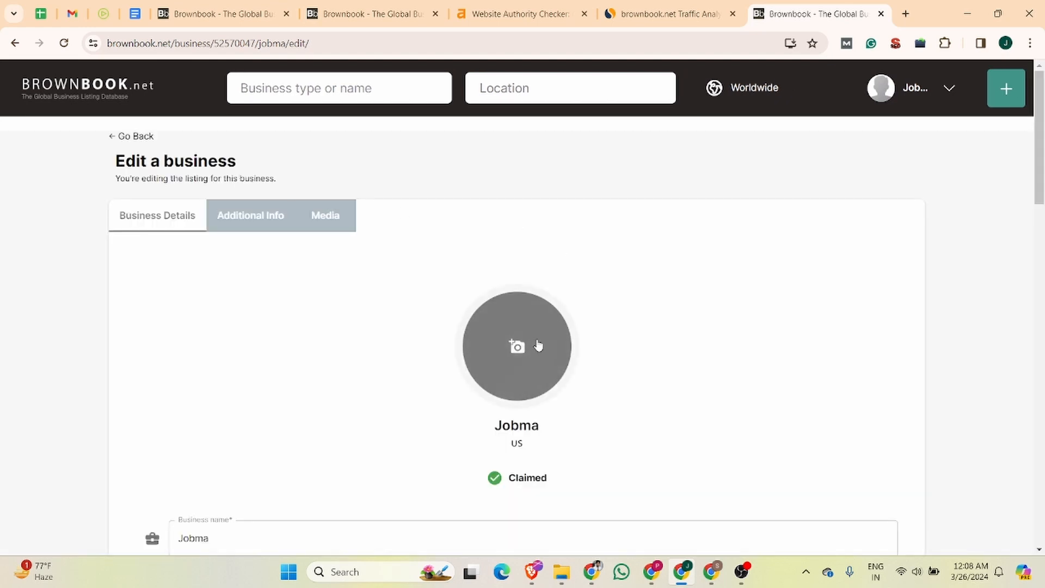
{"action": "left_click", "coordinate": [538, 345]}
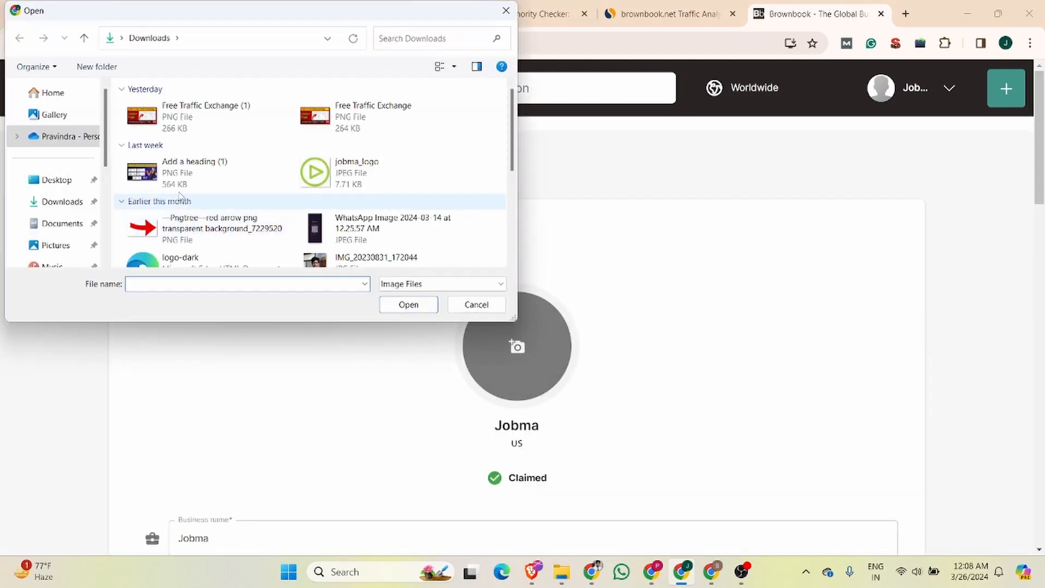
{"action": "left_click", "coordinate": [381, 172]}
{"action": "left_click", "coordinate": [408, 304]}
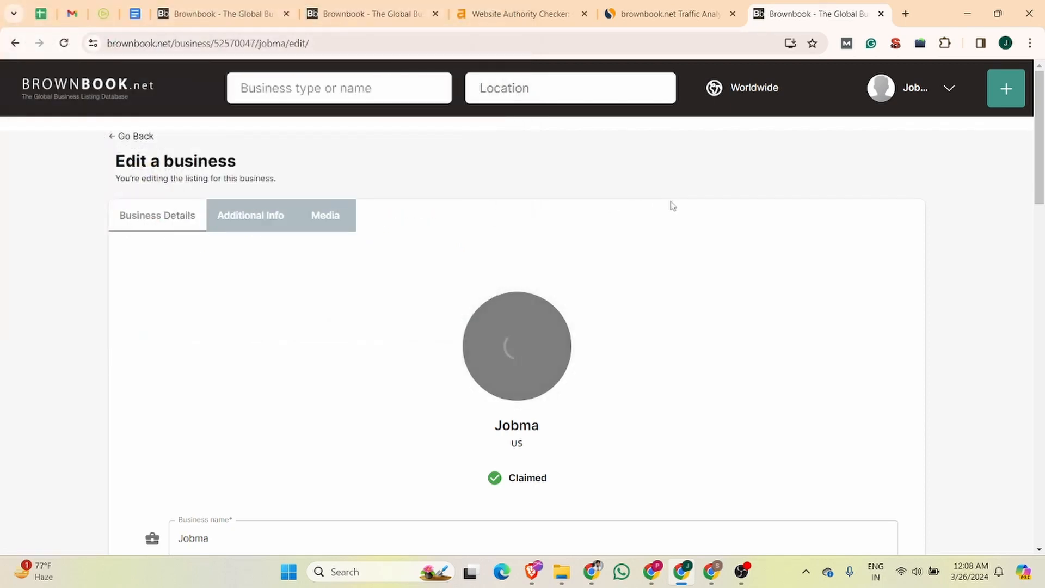
- Go to the listing's empty description field and search Google for "jobma" in a new tab to find description text
{"action": "scroll", "coordinate": [673, 205], "scroll_direction": "down", "scroll_amount": 5}
{"action": "scroll", "coordinate": [461, 302], "scroll_direction": "down", "scroll_amount": 4}
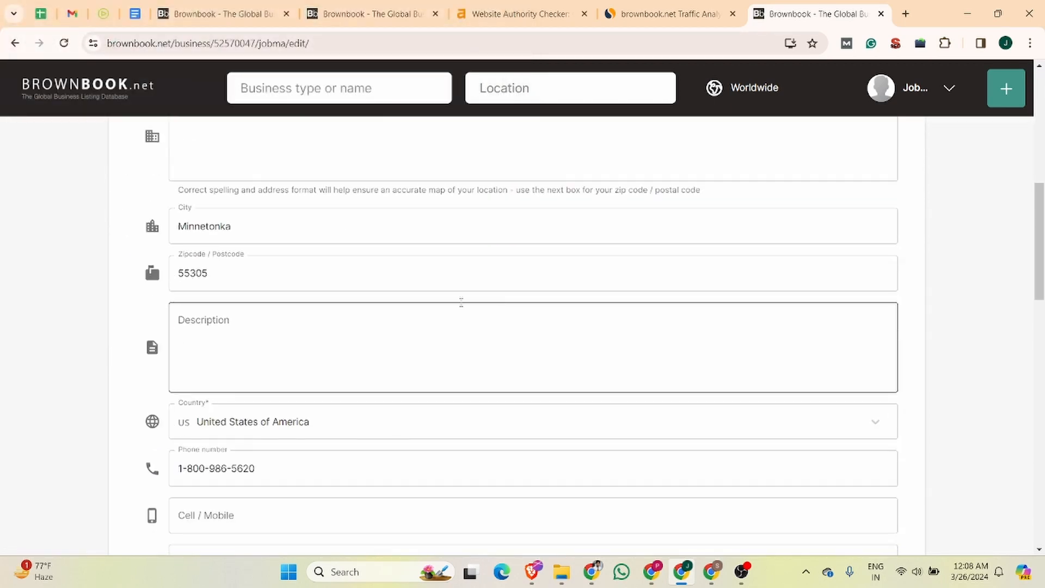
{"action": "left_click", "coordinate": [243, 328]}
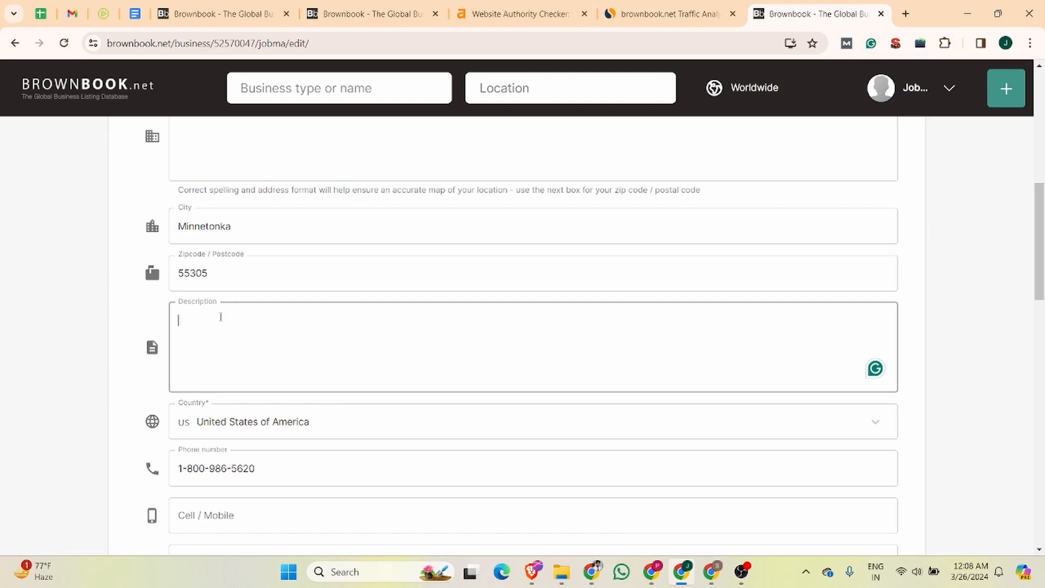
{"action": "left_click", "coordinate": [905, 13]}
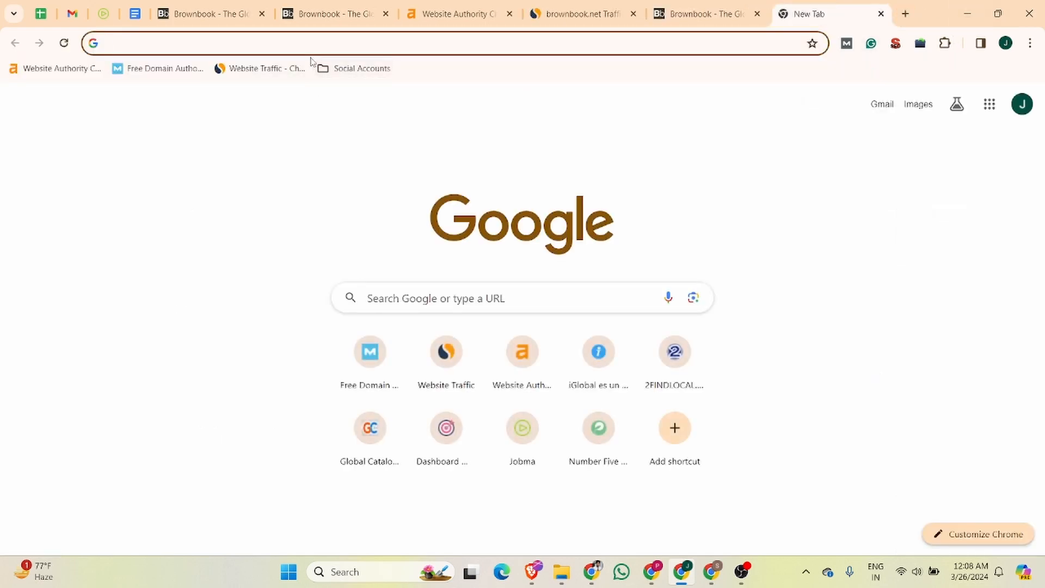
{"action": "type", "text": "joba"}
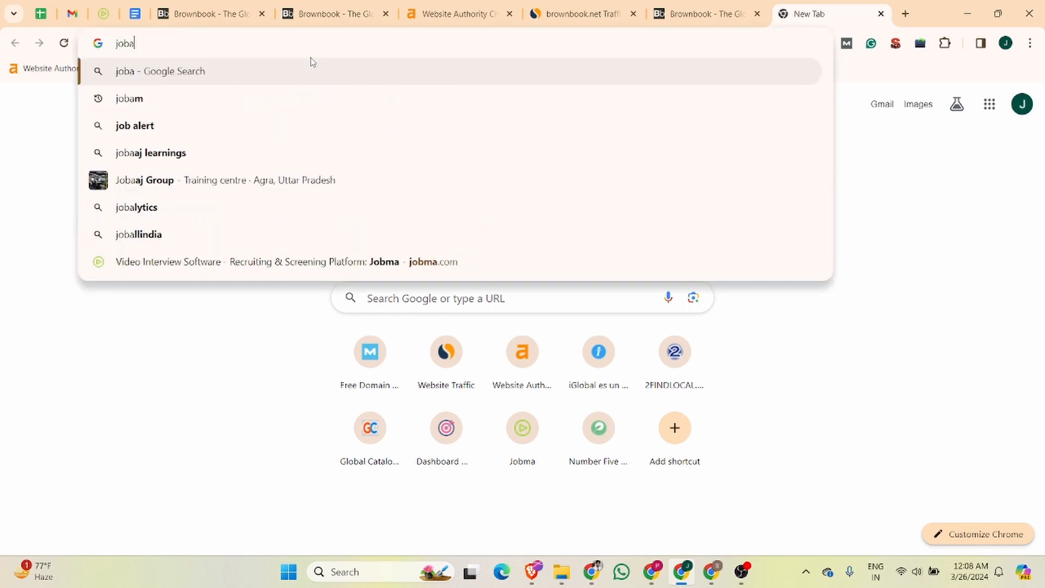
{"action": "key", "text": "BackSpace"}
{"action": "type", "text": "ma"}
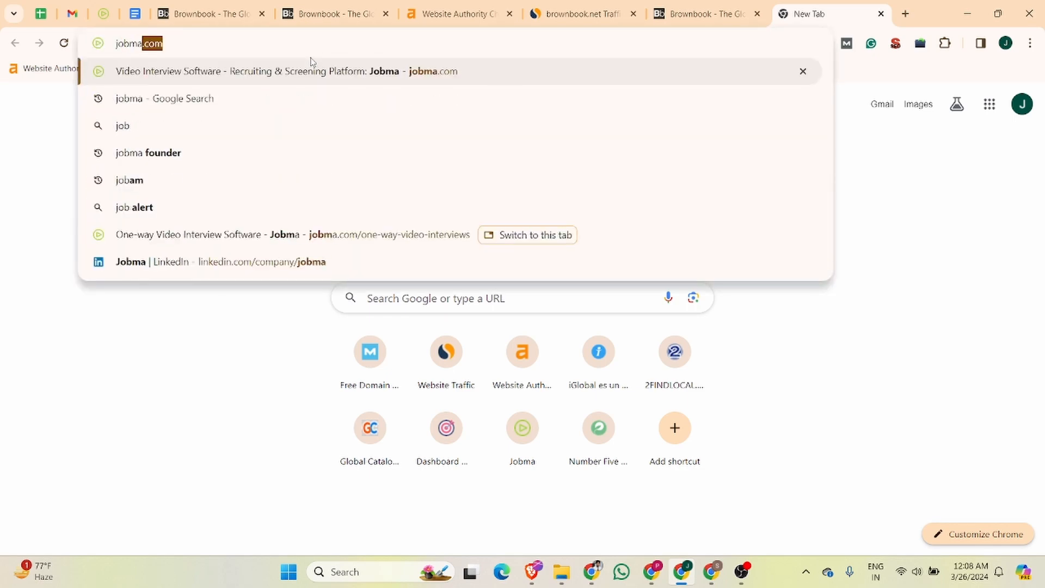
{"action": "key", "text": "Return"}
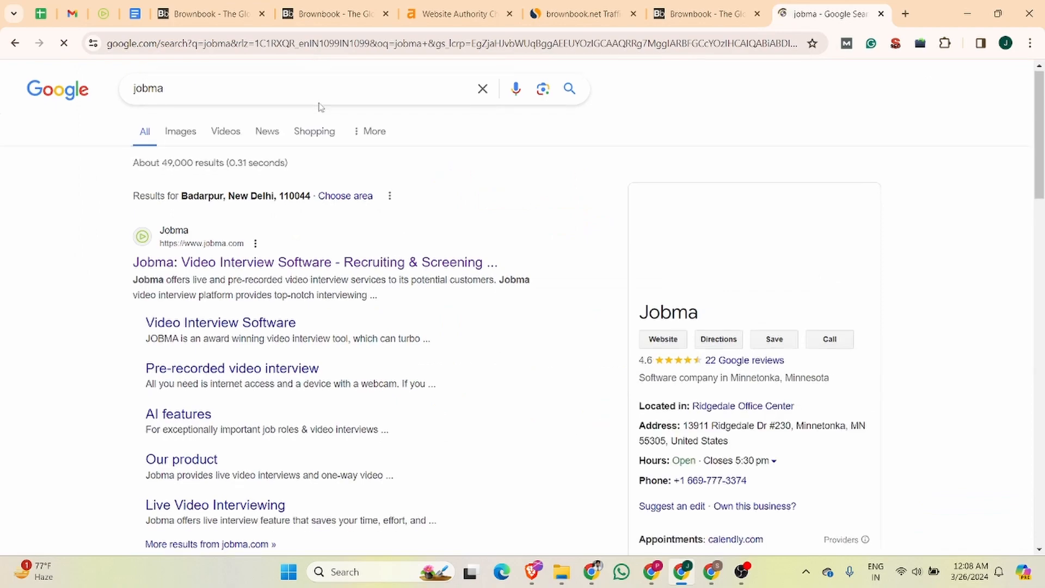
- Open Jobma's LinkedIn company page from the results and copy the About us paragraph describing the digital interviewing platform
{"action": "scroll", "coordinate": [161, 278], "scroll_direction": "down", "scroll_amount": 10}
{"action": "scroll", "coordinate": [161, 278], "scroll_direction": "up", "scroll_amount": 1}
{"action": "left_click", "coordinate": [157, 288]}
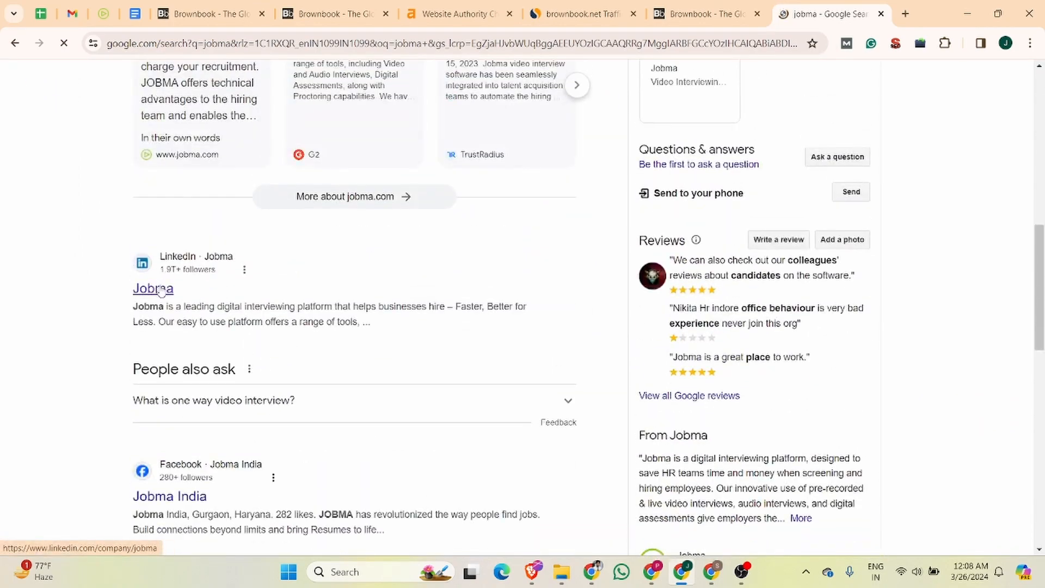
{"action": "scroll", "coordinate": [294, 270], "scroll_direction": "down", "scroll_amount": 5}
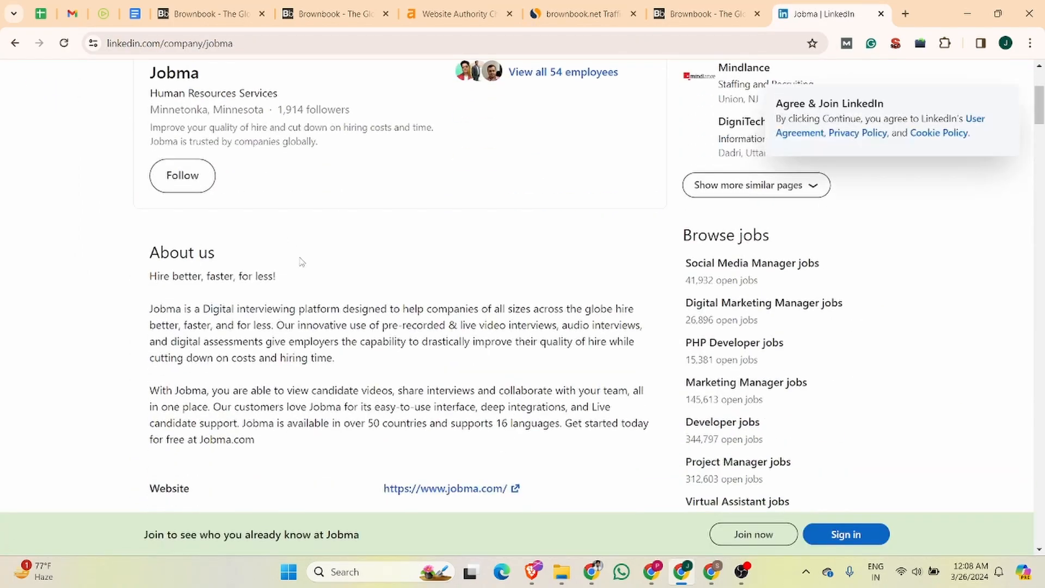
{"action": "left_click_drag", "start_coordinate": [343, 297], "coordinate": [148, 239]}
{"action": "key", "text": "ctrl+c"}
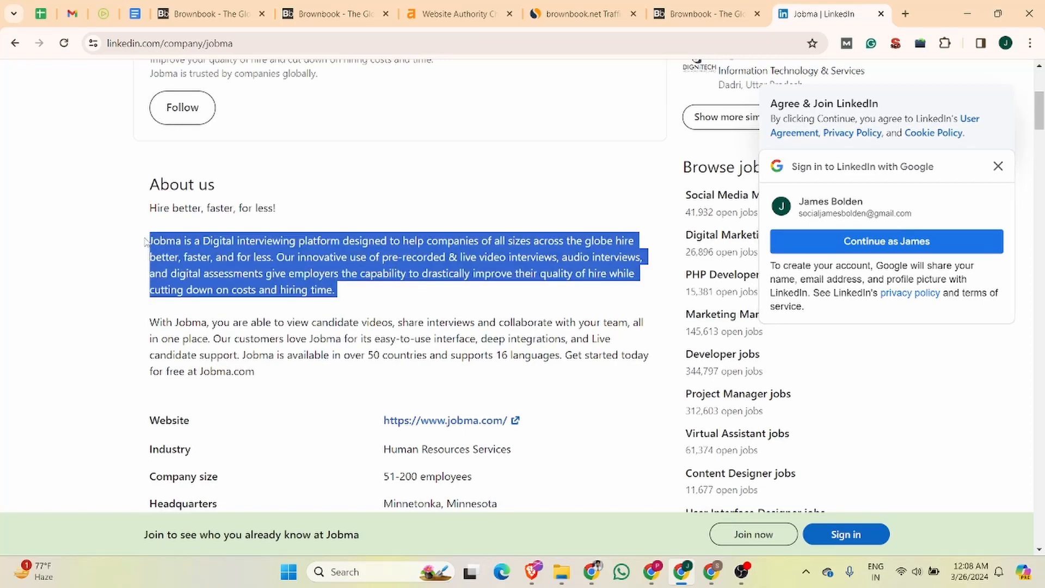
- Return to the Jobma listing editor and paste the copied LinkedIn paragraph as the business description
{"action": "left_click", "coordinate": [210, 13]}
{"action": "left_click", "coordinate": [306, 7]}
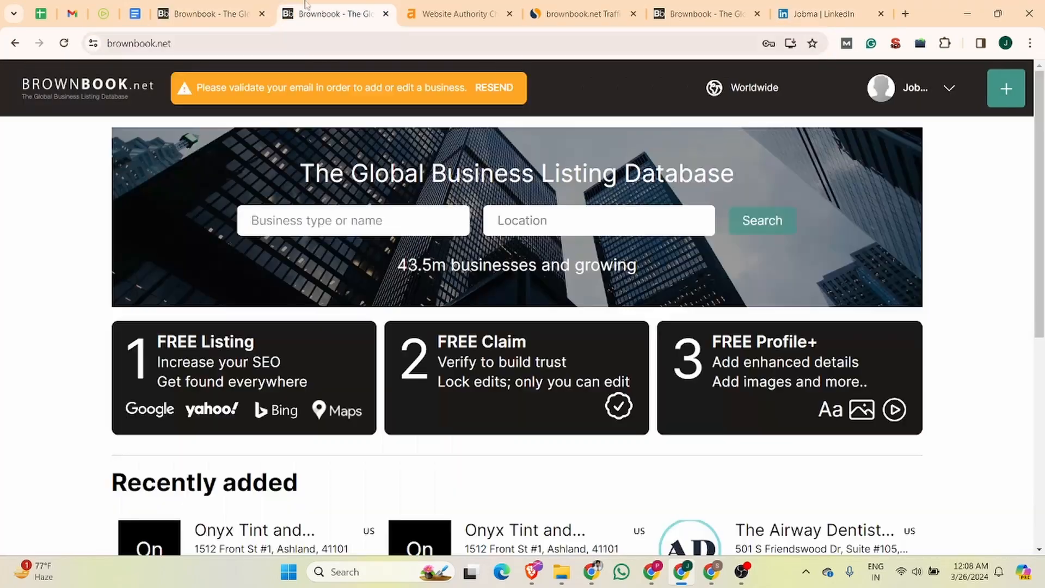
{"action": "scroll", "coordinate": [347, 390], "scroll_direction": "down", "scroll_amount": 3}
{"action": "left_click", "coordinate": [752, 5]}
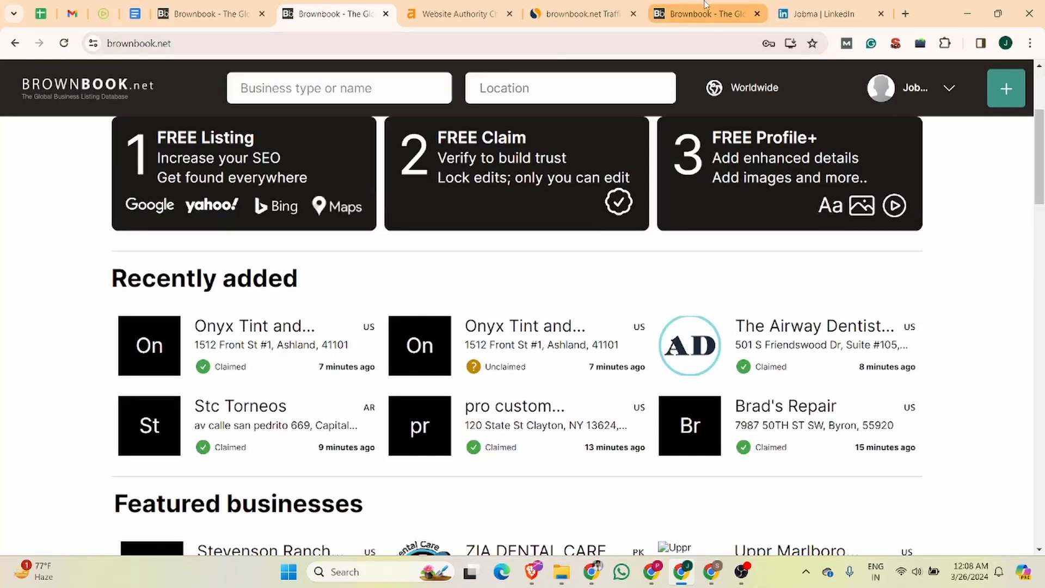
{"action": "left_click", "coordinate": [196, 359]}
{"action": "key", "text": "ctrl+v"}
{"action": "scroll", "coordinate": [310, 322], "scroll_direction": "down", "scroll_amount": 6}
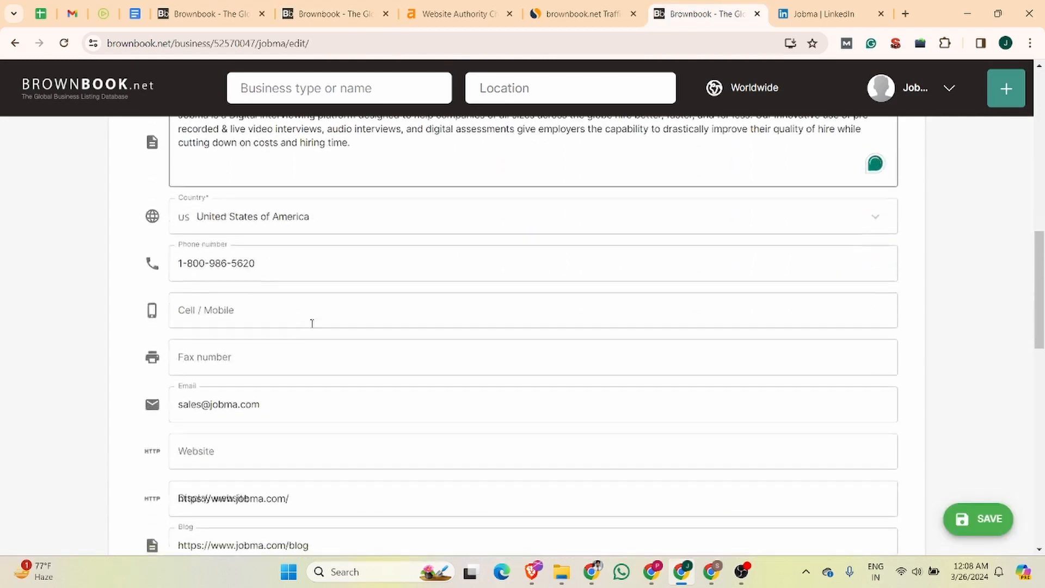
{"action": "left_click", "coordinate": [217, 315]}
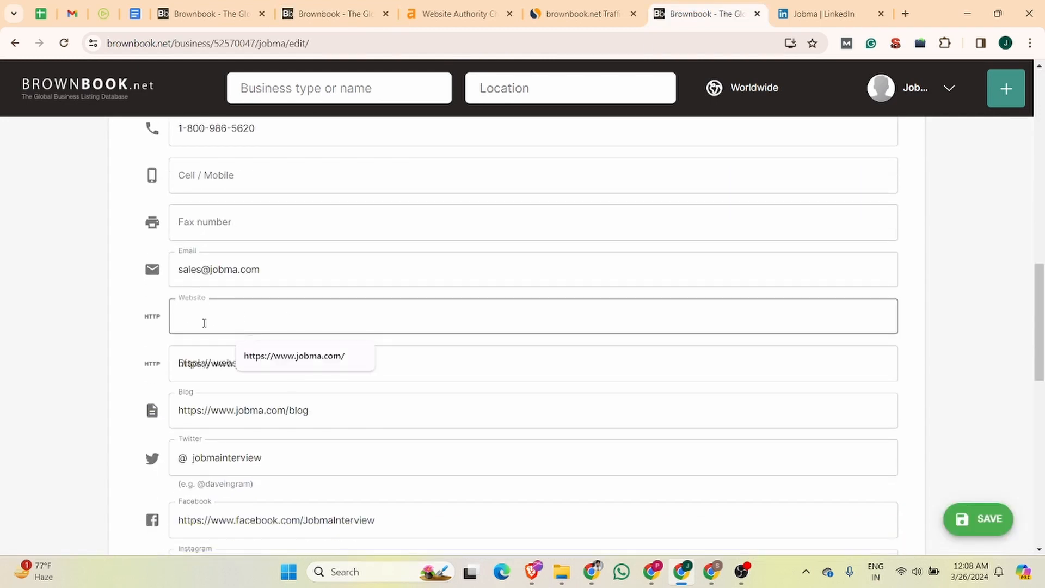
{"action": "left_click", "coordinate": [74, 357]}
{"action": "left_click", "coordinate": [234, 316]}
{"action": "left_click", "coordinate": [308, 360]}
{"action": "left_click", "coordinate": [268, 371]}
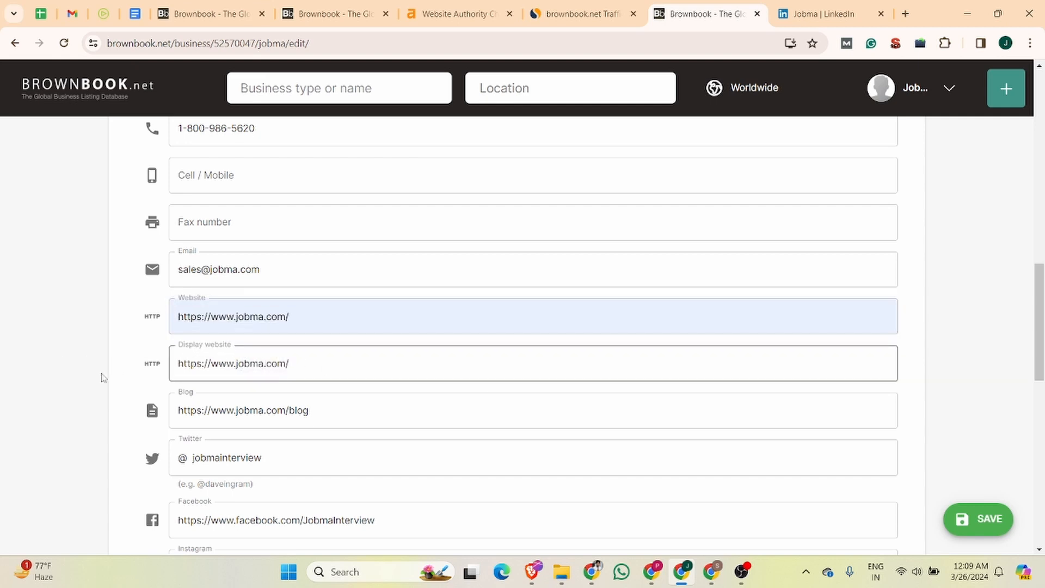
- Look over the listing's social profile and tag fields, and copy the listing's public address from the editor's URL without /edit/
{"action": "scroll", "coordinate": [109, 370], "scroll_direction": "down", "scroll_amount": 4}
{"action": "scroll", "coordinate": [266, 272], "scroll_direction": "down", "scroll_amount": 2}
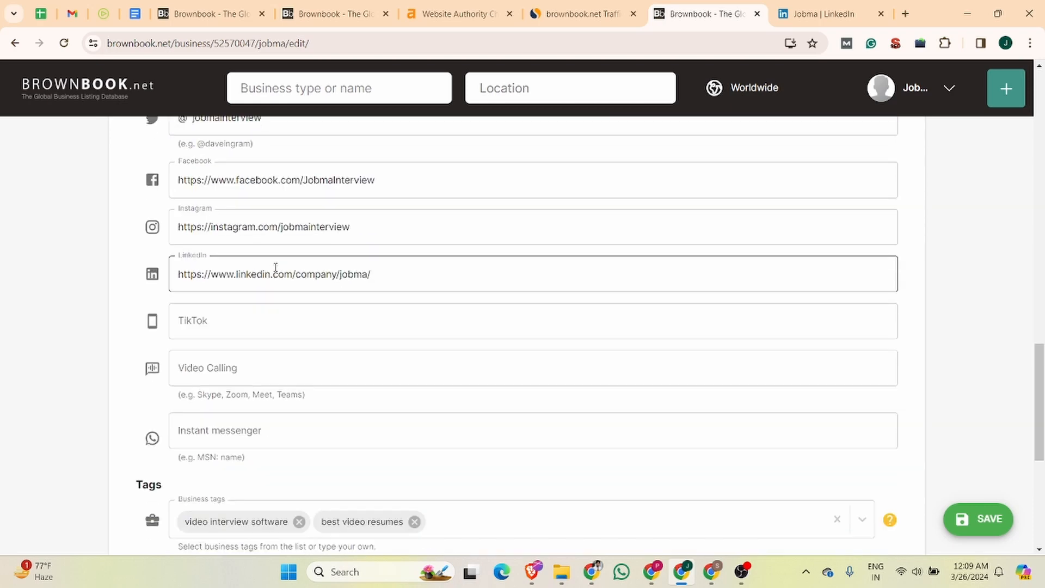
{"action": "scroll", "coordinate": [278, 271], "scroll_direction": "up", "scroll_amount": 3}
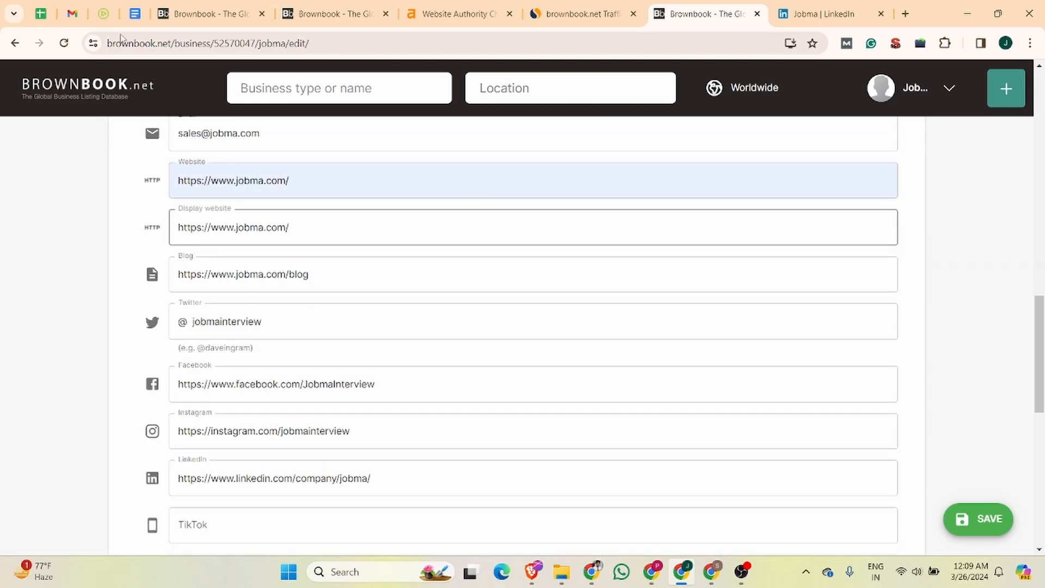
{"action": "left_click", "coordinate": [210, 12]}
{"action": "left_click", "coordinate": [310, 11]}
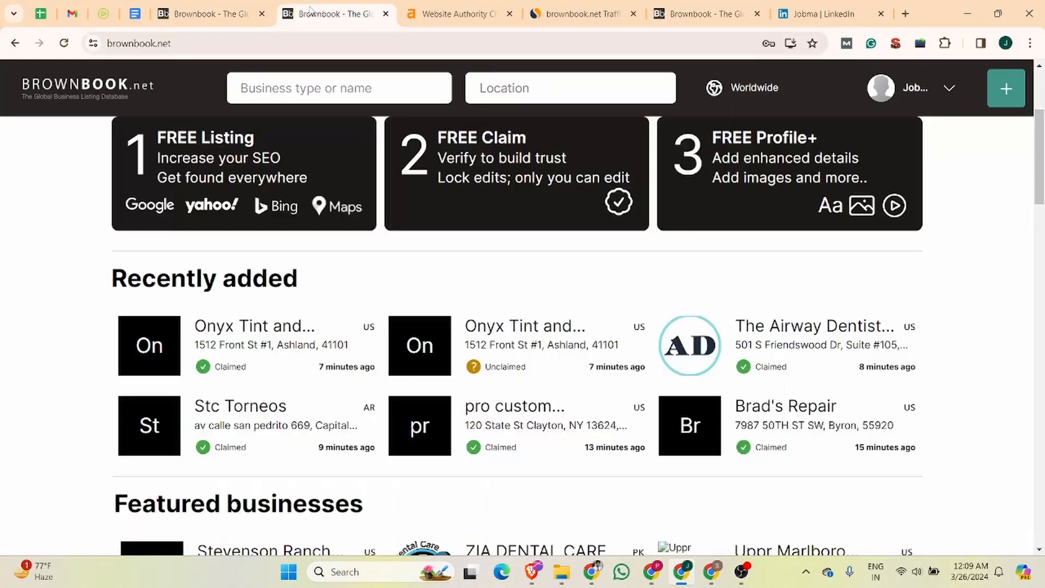
{"action": "left_click", "coordinate": [684, 5]}
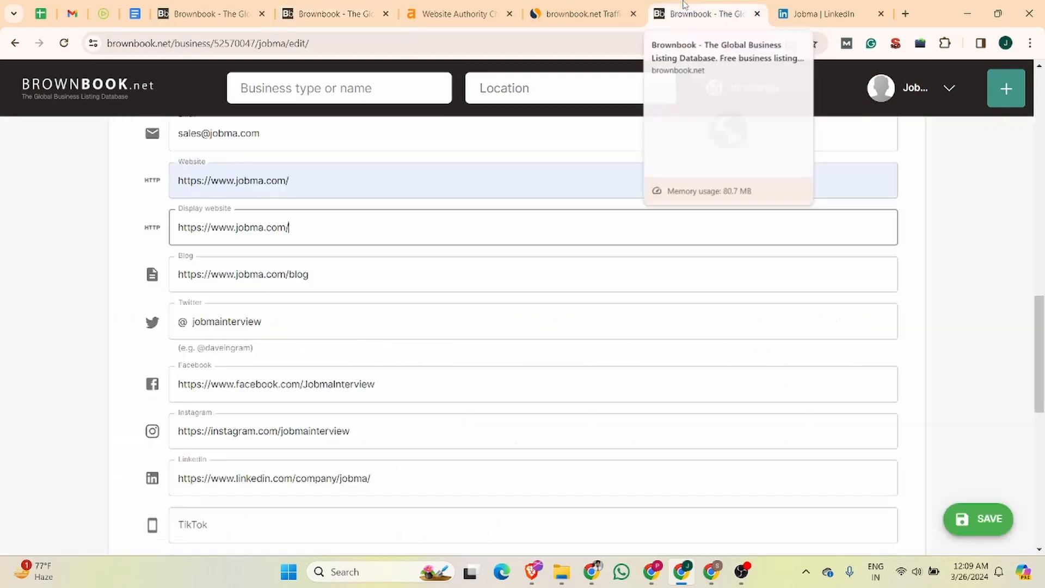
{"action": "left_click_drag", "start_coordinate": [339, 43], "coordinate": [8, 53]}
{"action": "key", "text": "ctrl+c"}
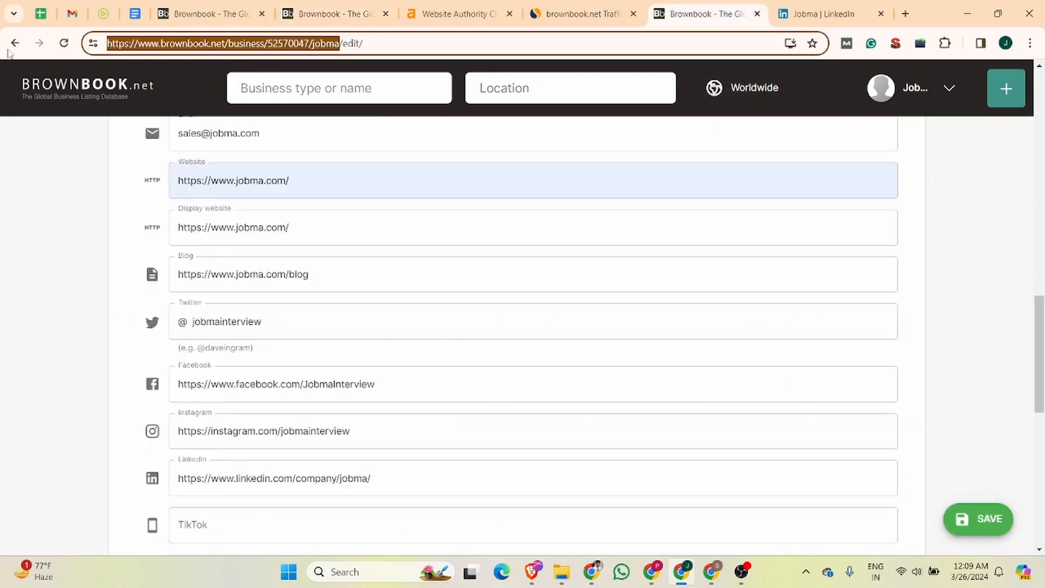
- Open the copied listing address in the second Brownbook tab to check the public Jobma page, and return to the listing editor
{"action": "left_click", "coordinate": [905, 14]}
{"action": "left_click", "coordinate": [199, 14]}
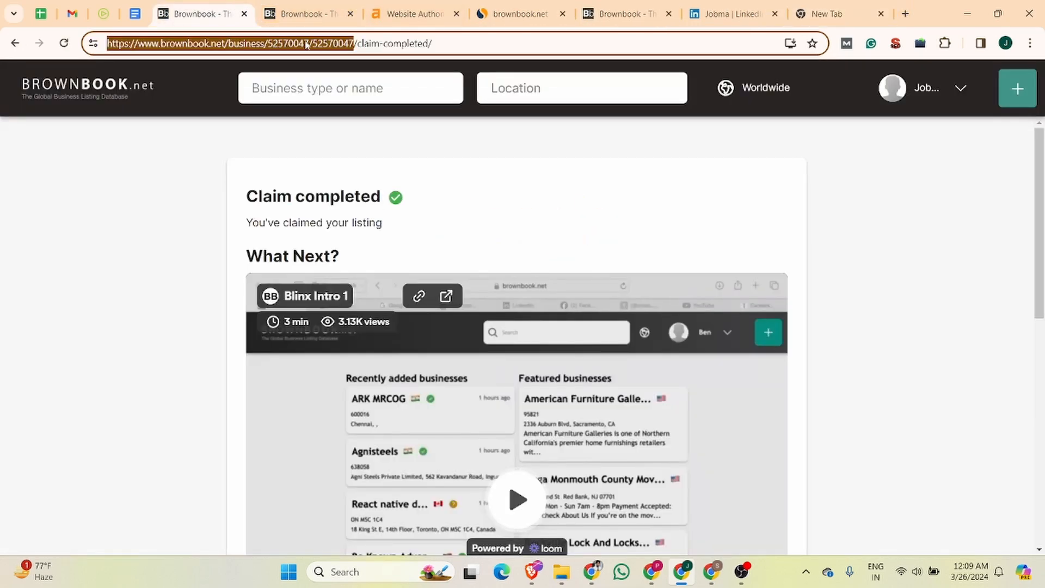
{"action": "left_click", "coordinate": [308, 14]}
{"action": "left_click", "coordinate": [330, 43]}
{"action": "key", "text": "ctrl+v"}
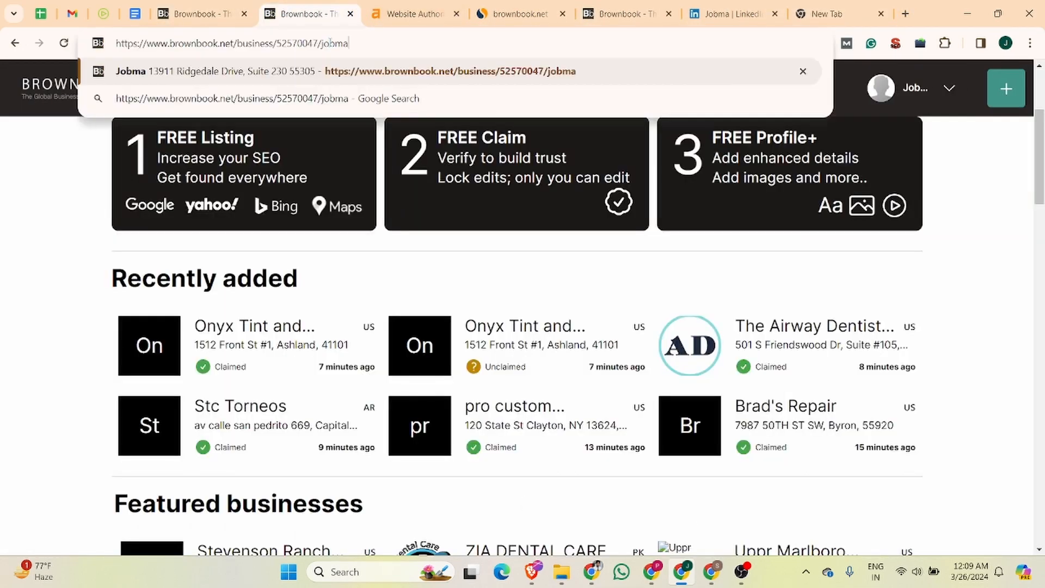
{"action": "key", "text": "Return"}
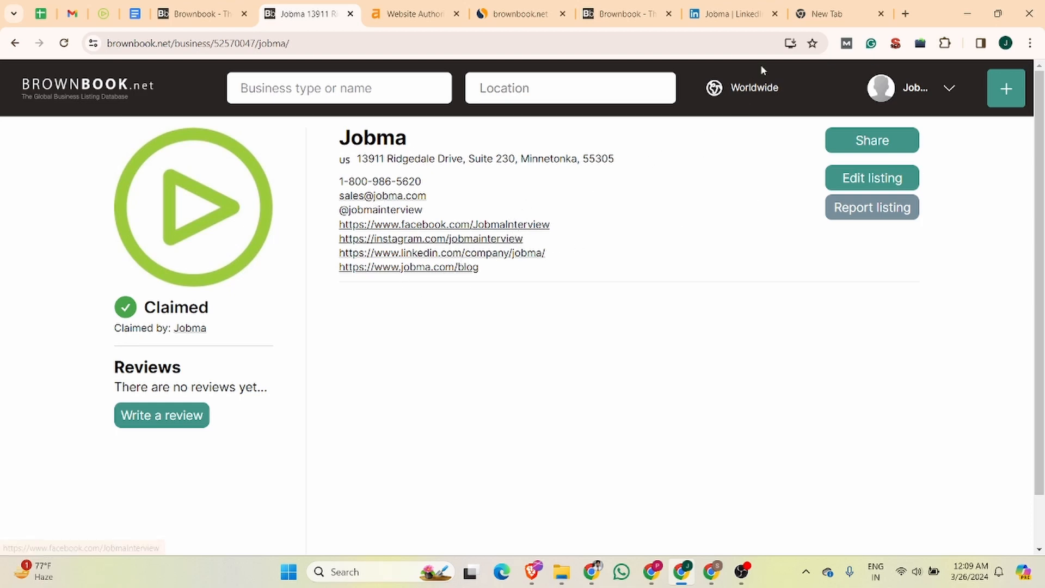
{"action": "left_click", "coordinate": [620, 13]}
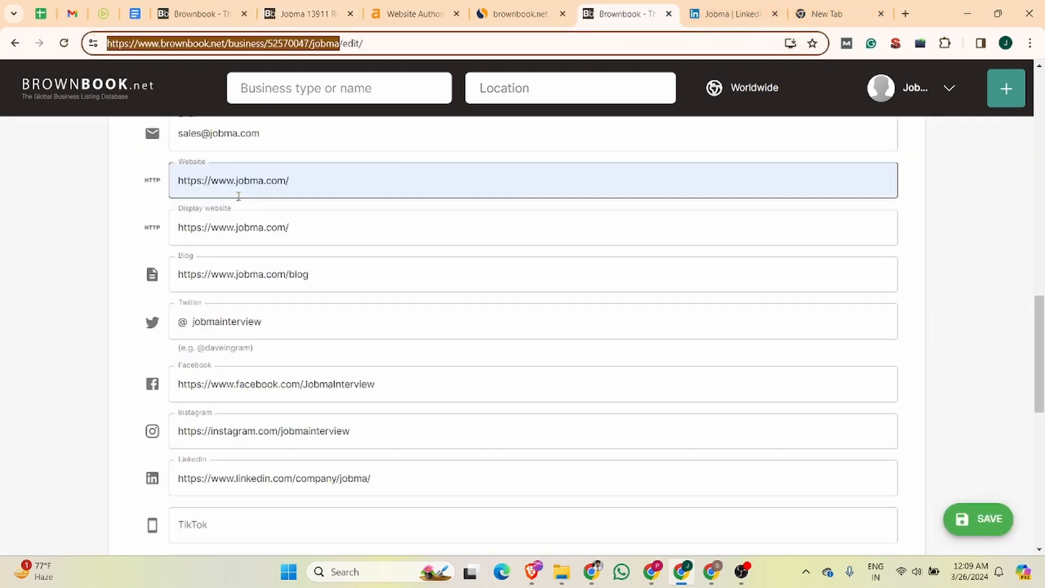
- Review the listing's website, social profile and tag fields, and save the edited Jobma listing
{"action": "scroll", "coordinate": [238, 196], "scroll_direction": "up", "scroll_amount": 1}
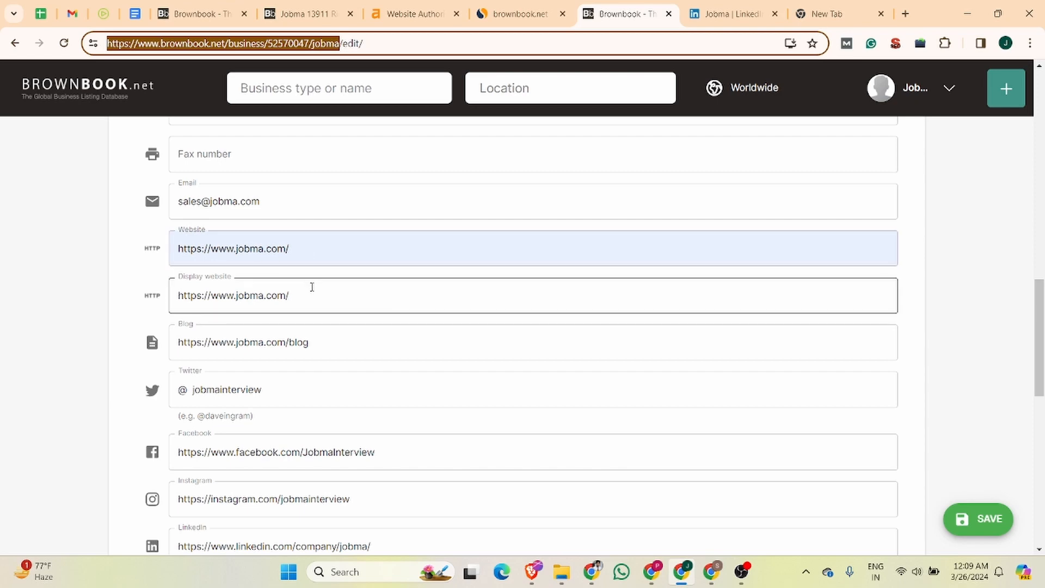
{"action": "scroll", "coordinate": [308, 295], "scroll_direction": "down", "scroll_amount": 3}
{"action": "scroll", "coordinate": [307, 292], "scroll_direction": "down", "scroll_amount": 4}
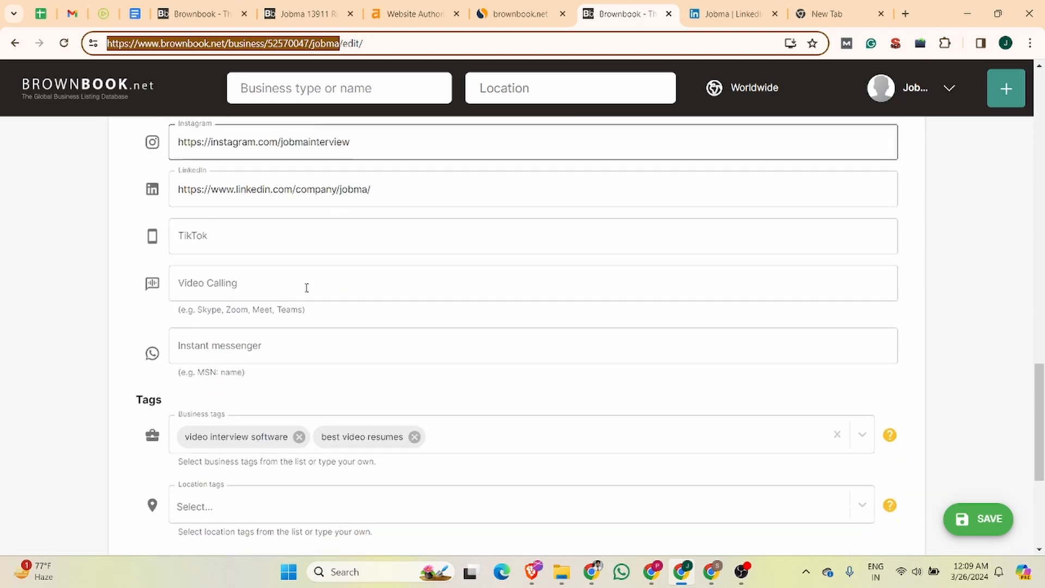
{"action": "scroll", "coordinate": [800, 239], "scroll_direction": "up", "scroll_amount": 10}
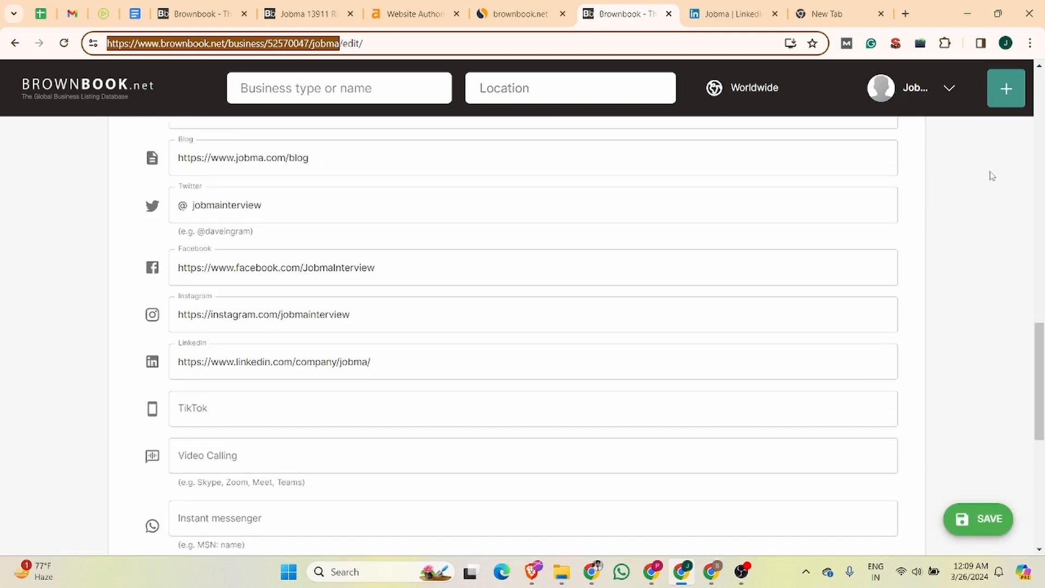
{"action": "left_click", "coordinate": [989, 520]}
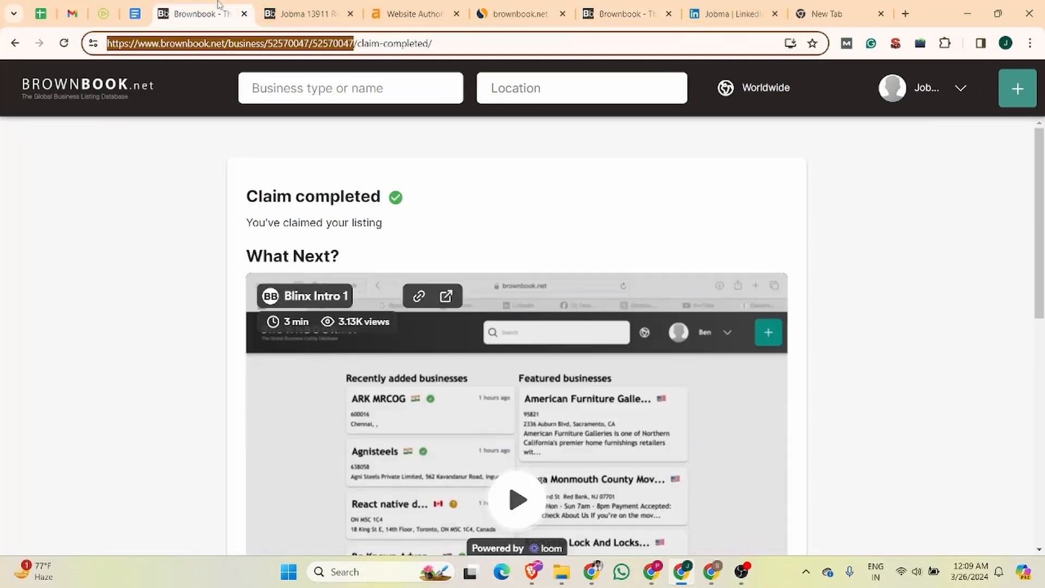
- Reload the public Jobma listing page and check the saved website link and business overview text
{"action": "left_click", "coordinate": [281, 13]}
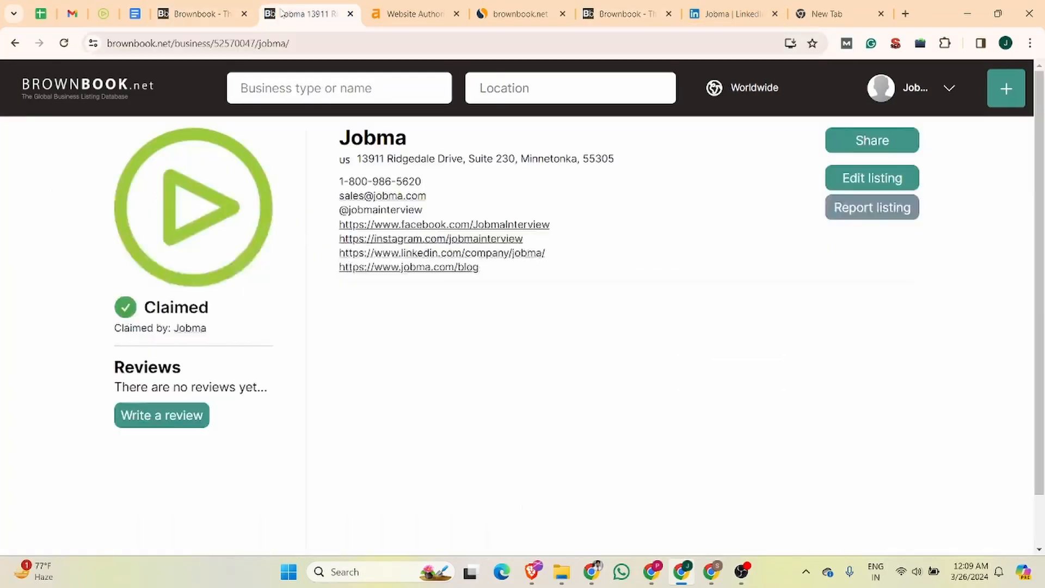
{"action": "left_click", "coordinate": [64, 43]}
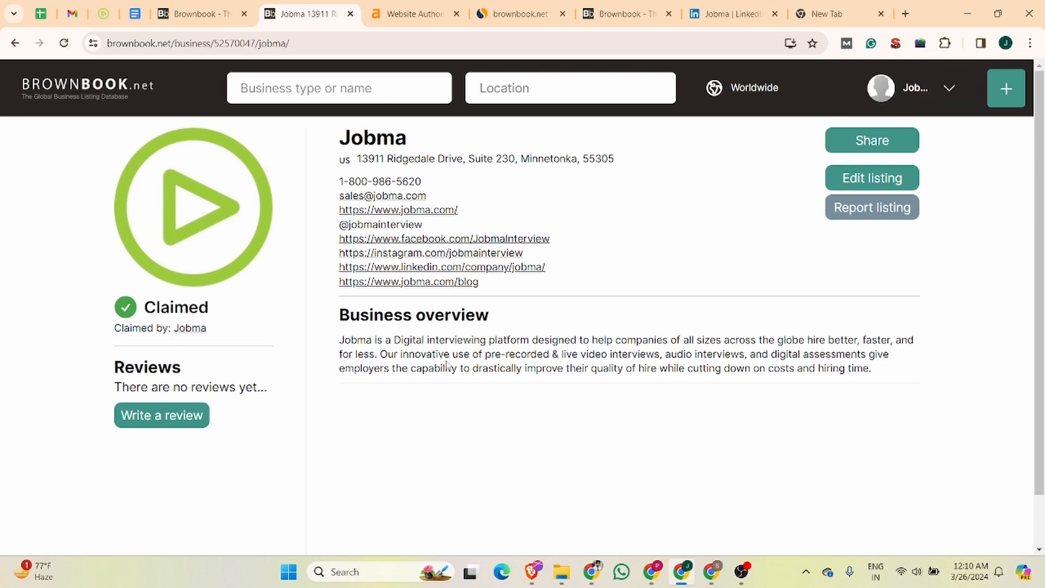
{"action": "left_click_drag", "start_coordinate": [888, 376], "coordinate": [320, 345]}
{"action": "left_click", "coordinate": [602, 350]}
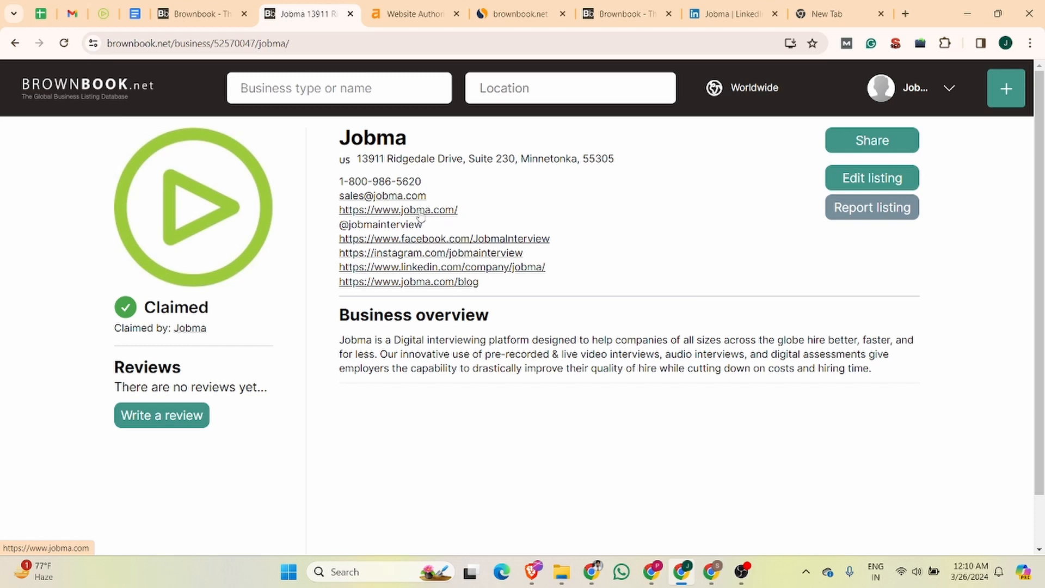
{"action": "right_click", "coordinate": [447, 216]}
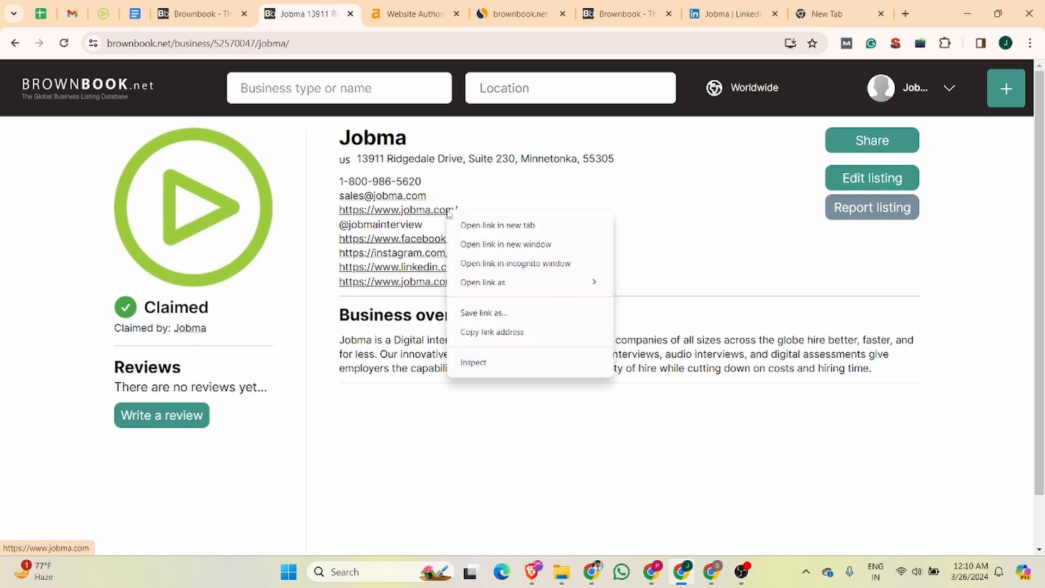
{"action": "left_click", "coordinate": [470, 365]}
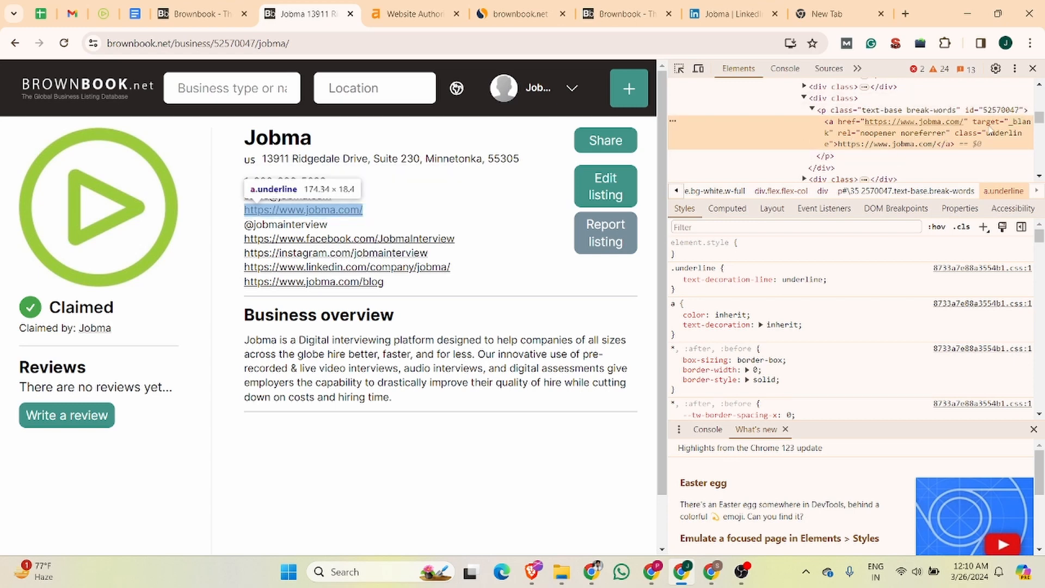
{"action": "left_click", "coordinate": [1032, 68]}
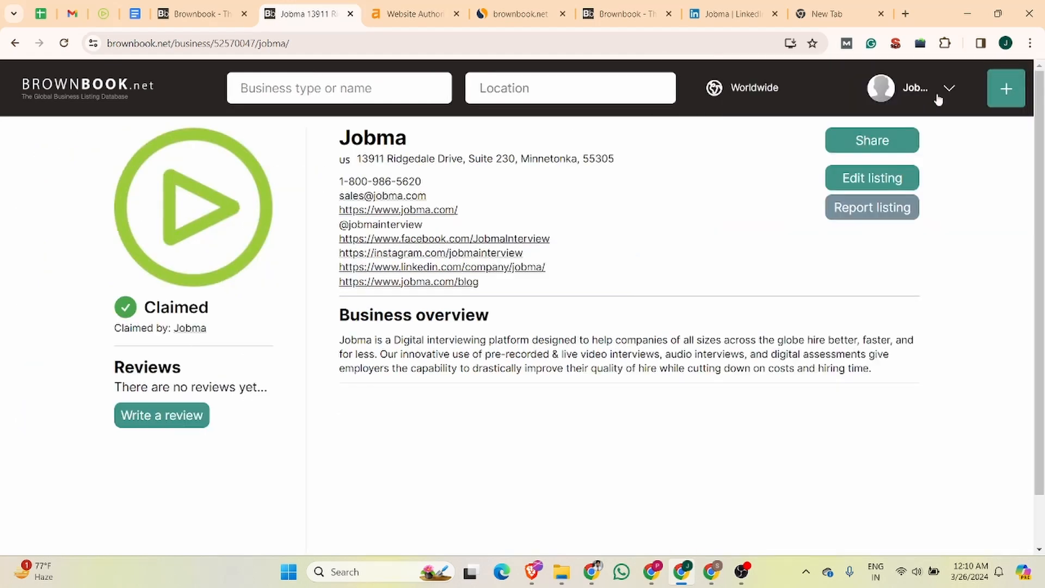